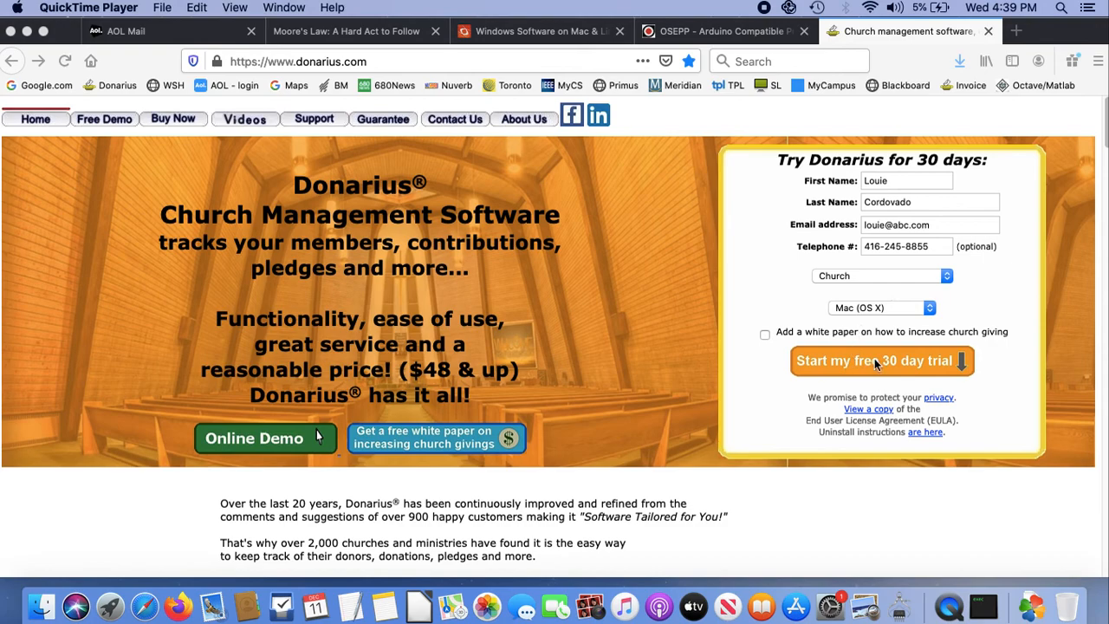
Request the free 30-day Donarius trial for Mac and save the donsetup.exe installer file.
left_click(875, 361)
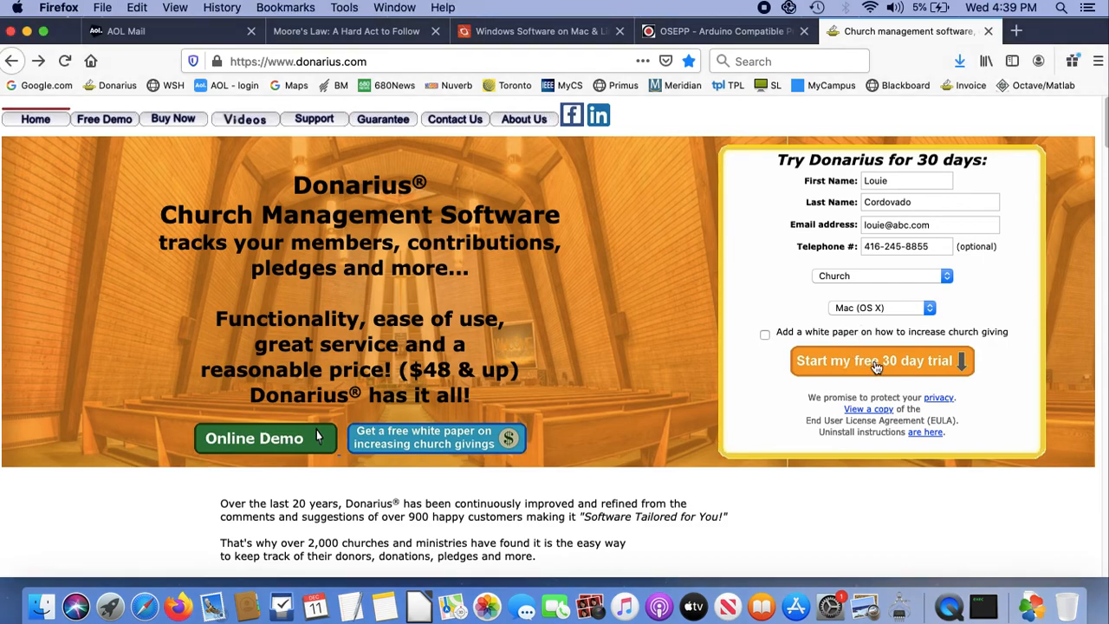
left_click(909, 363)
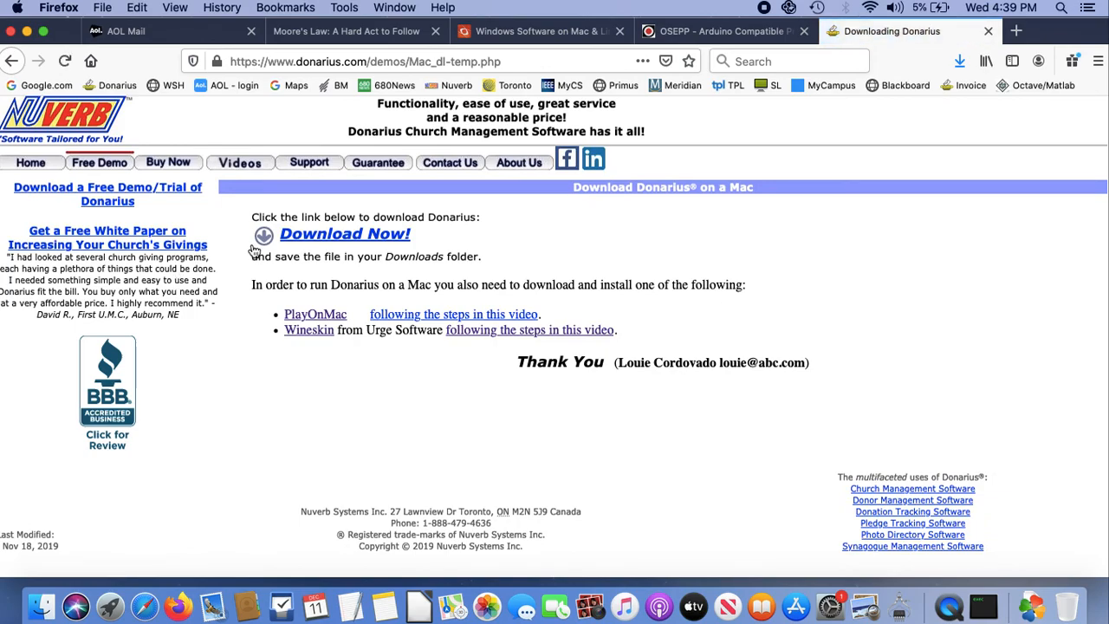
left_click(338, 235)
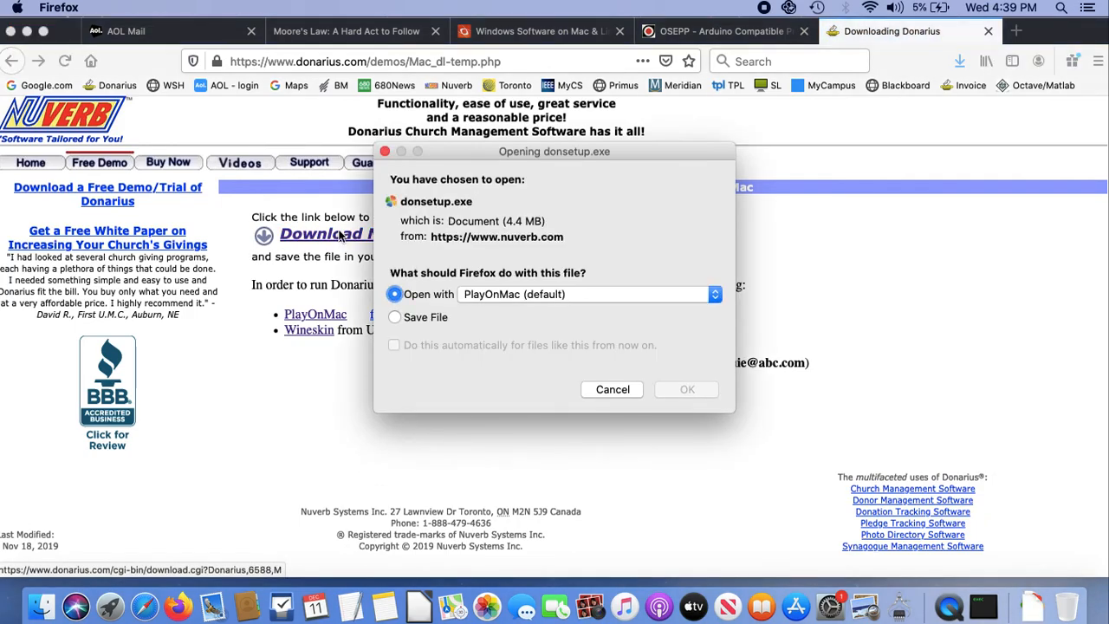
left_click(394, 317)
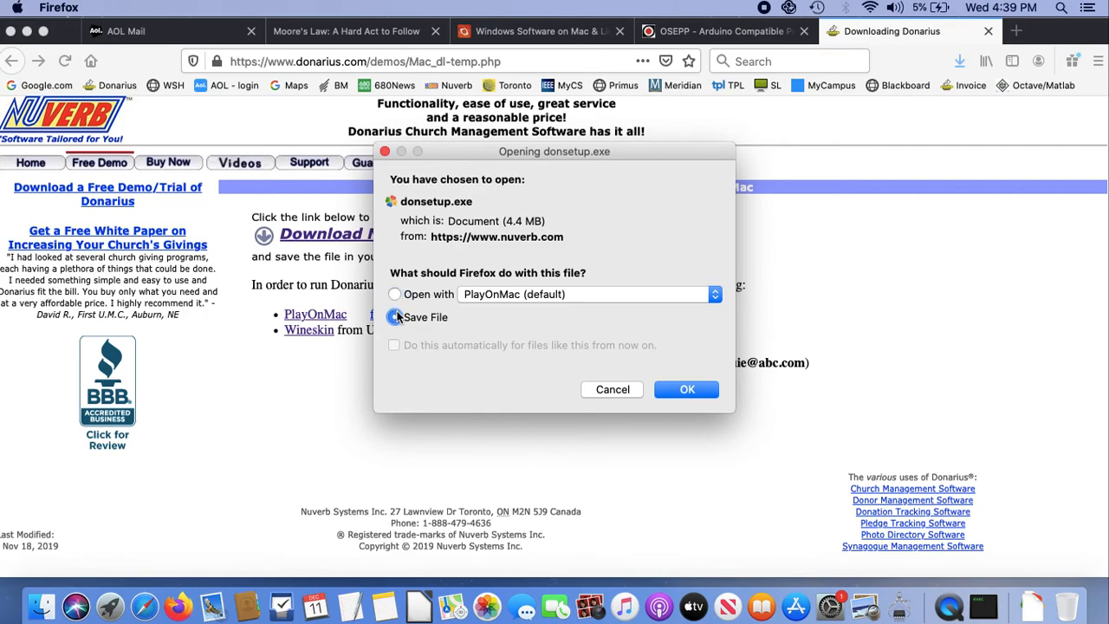
left_click(695, 390)
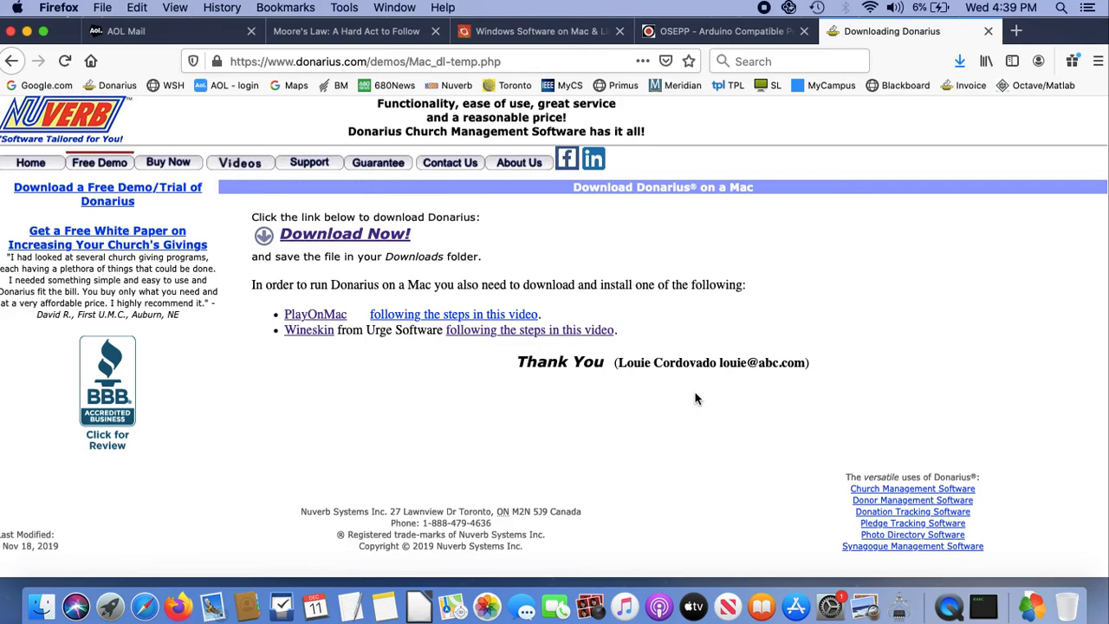
Switch to the CodeWeavers site, reload it and open the free trial download page for CrossOver Mac.
left_click(564, 32)
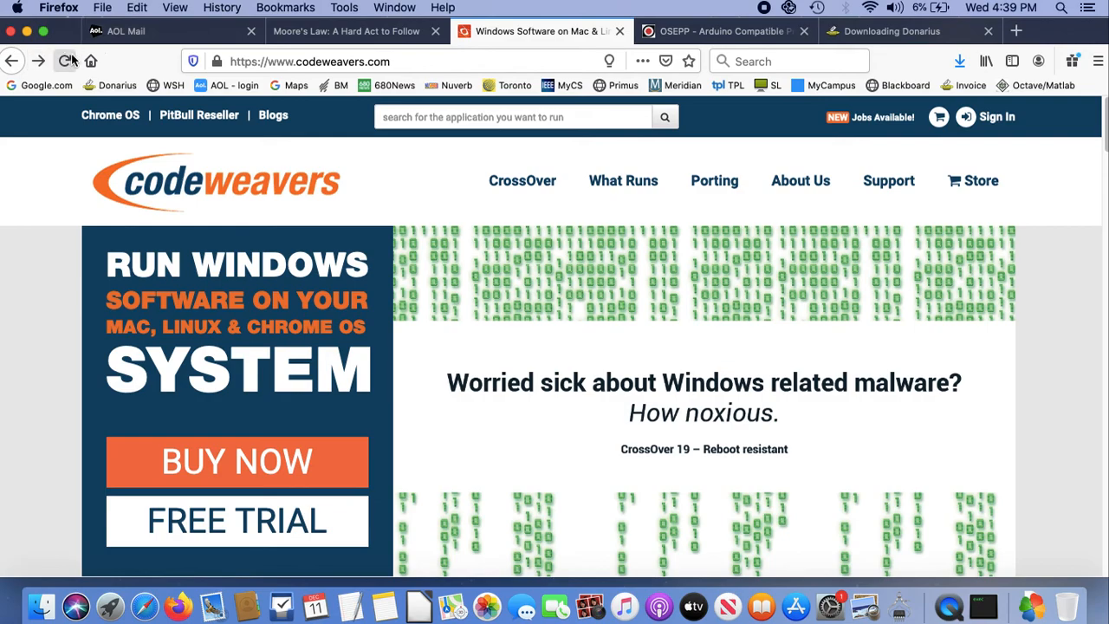
left_click(67, 60)
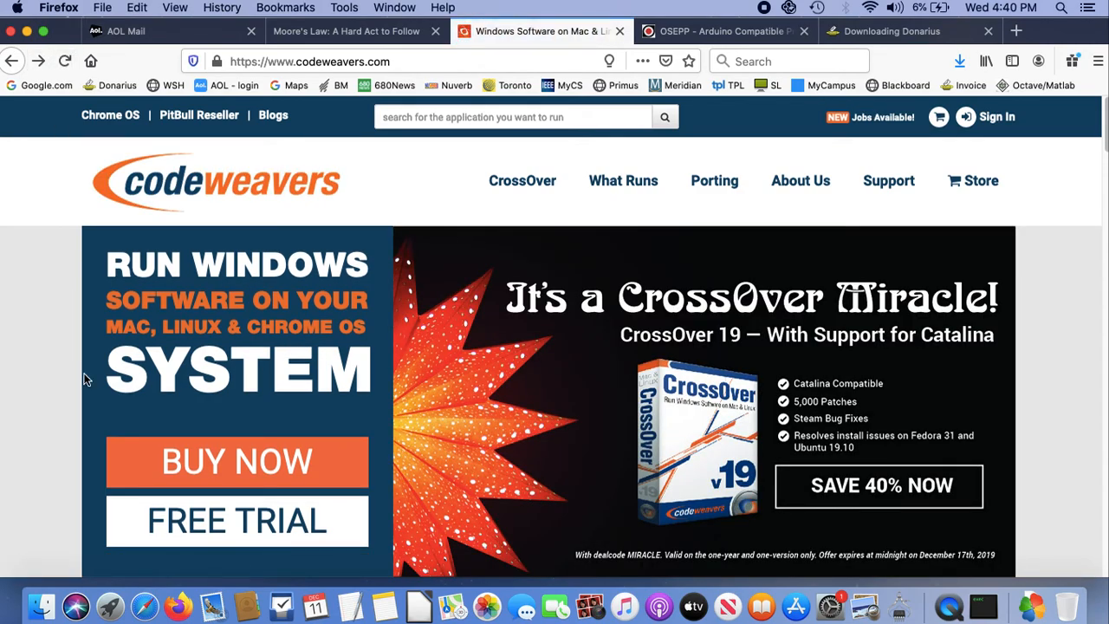
left_click(223, 519)
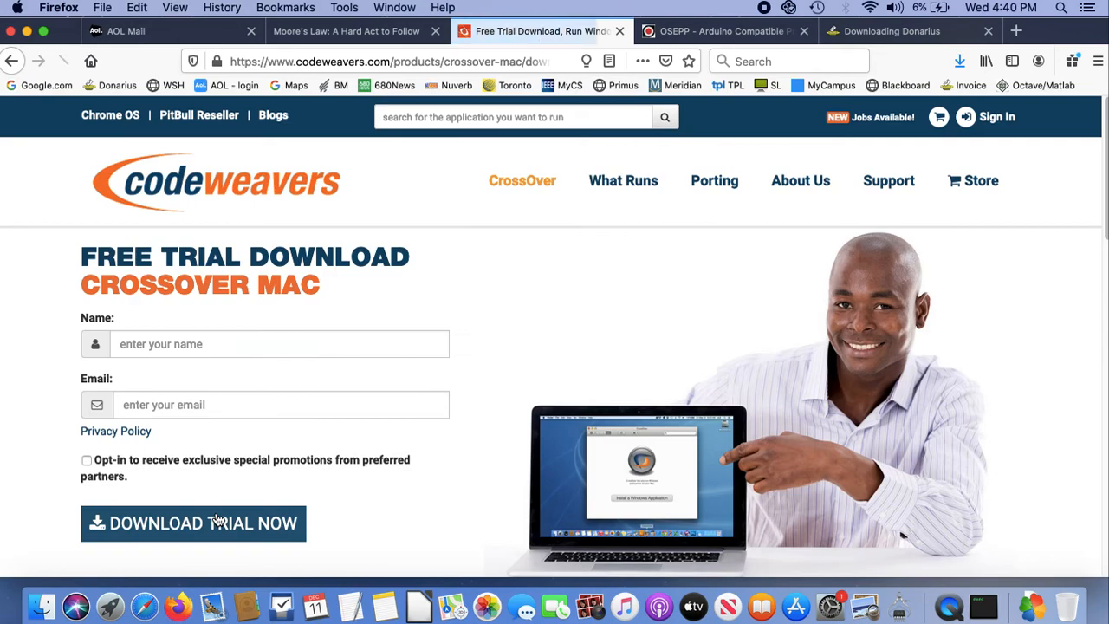
Fill in the requester's full name and e-mail address in the CrossOver Mac trial form.
left_click(214, 345)
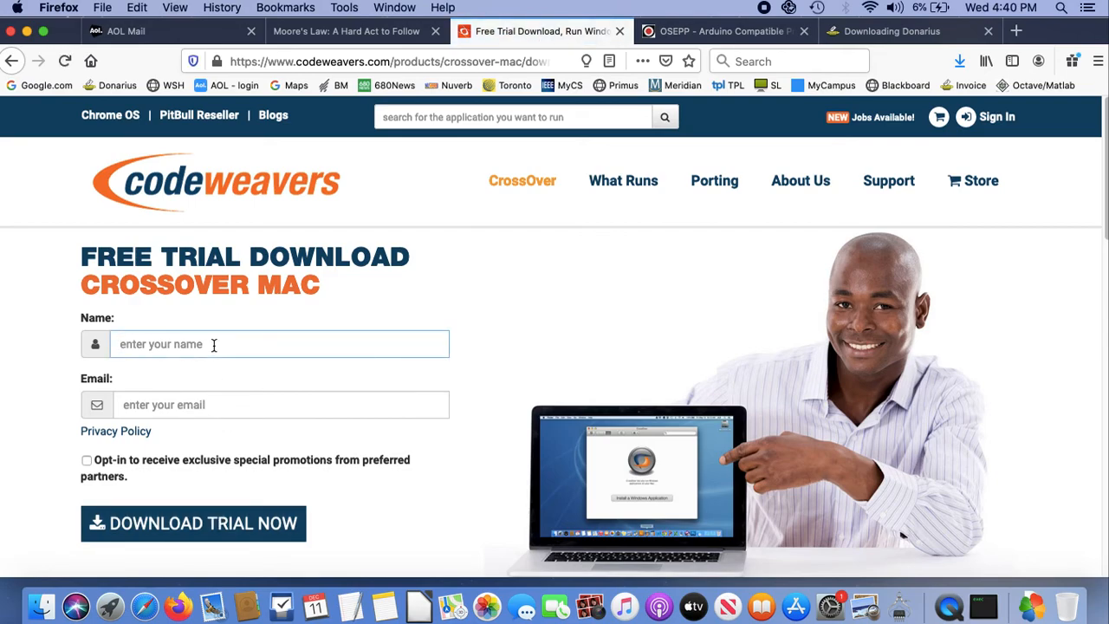
type("Lo")
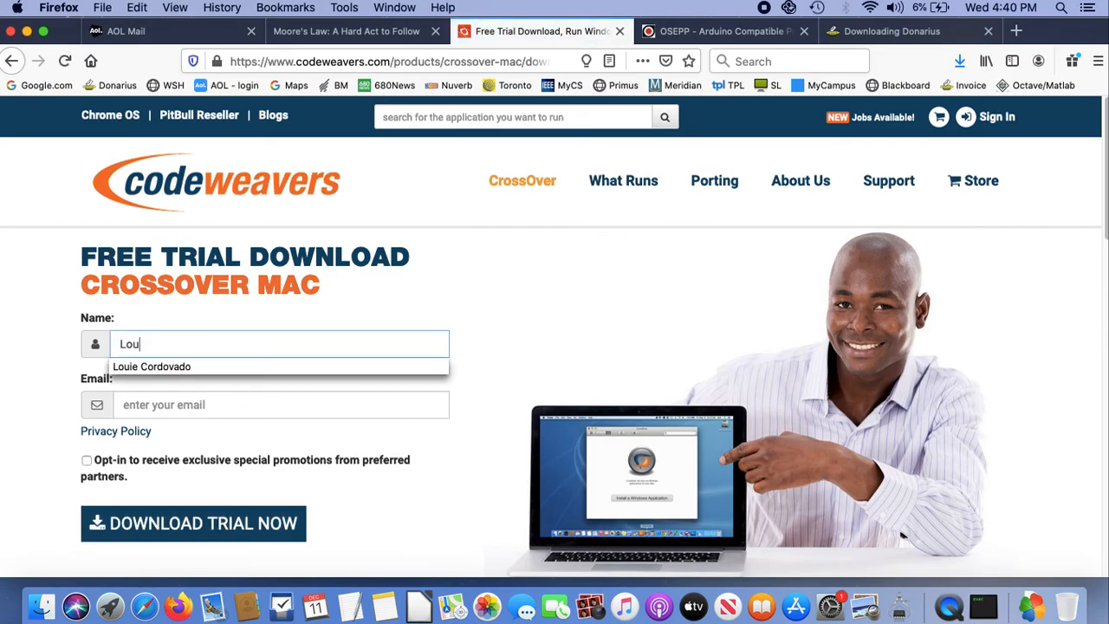
type("u")
key("Down")
key("Return")
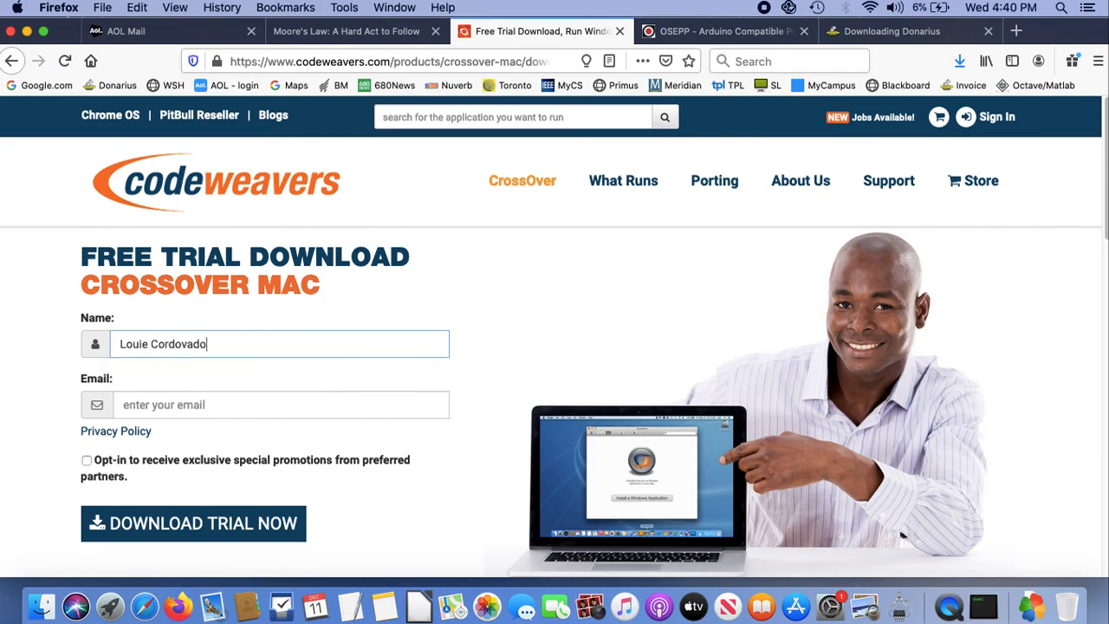
key("Tab")
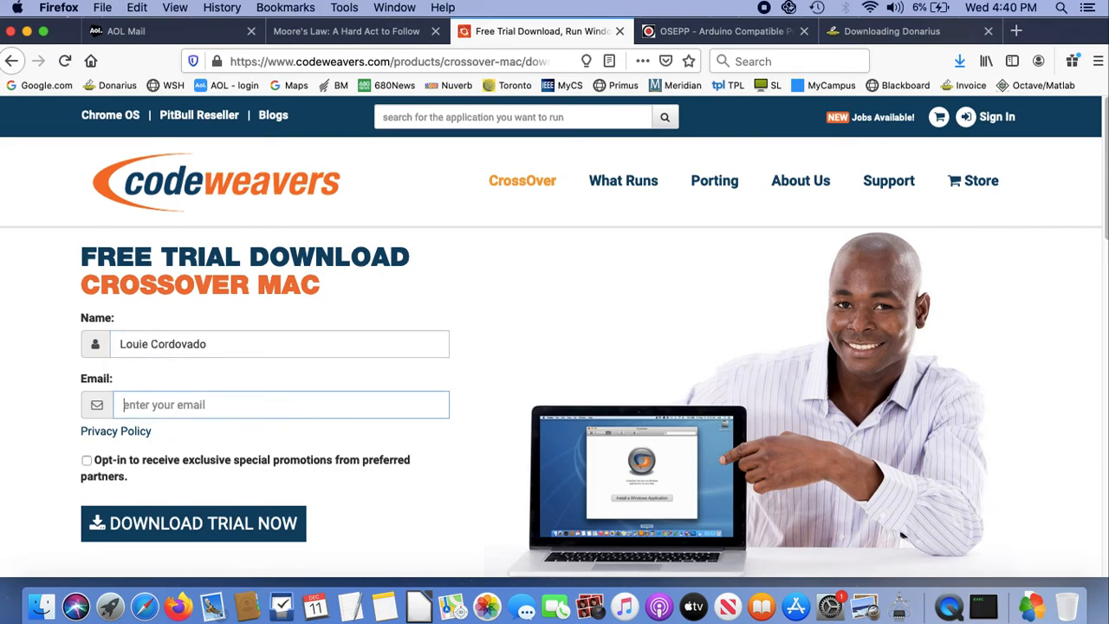
type("l")
key("Down")
key("Return")
Start the CrossOver trial download, save crossover-19.0.0.zip and check the list of recent downloads.
left_click(143, 520)
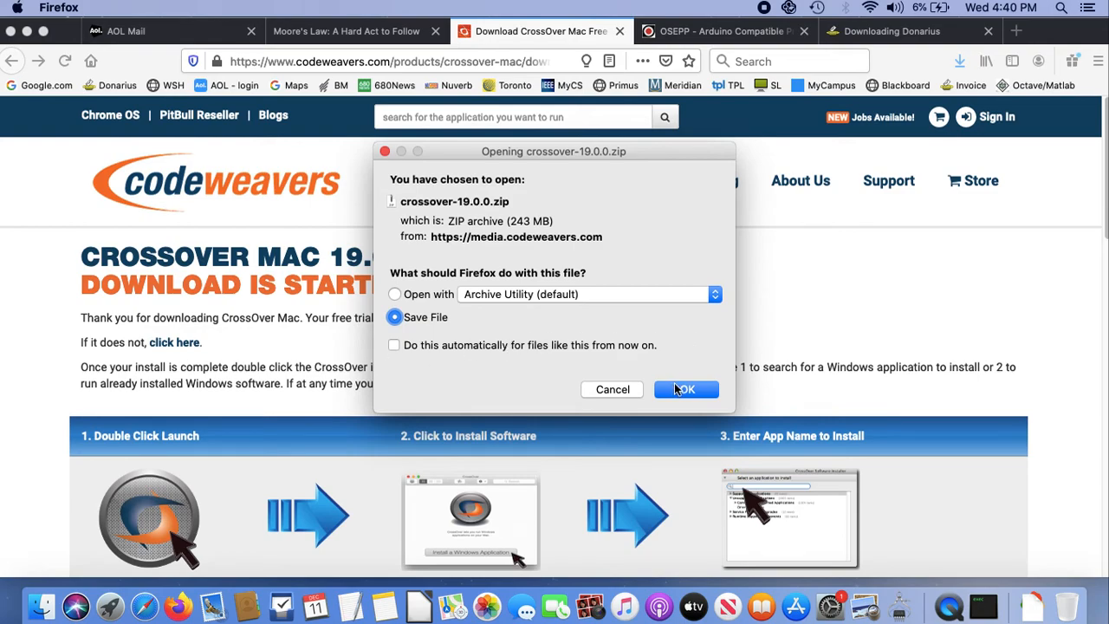
left_click(685, 390)
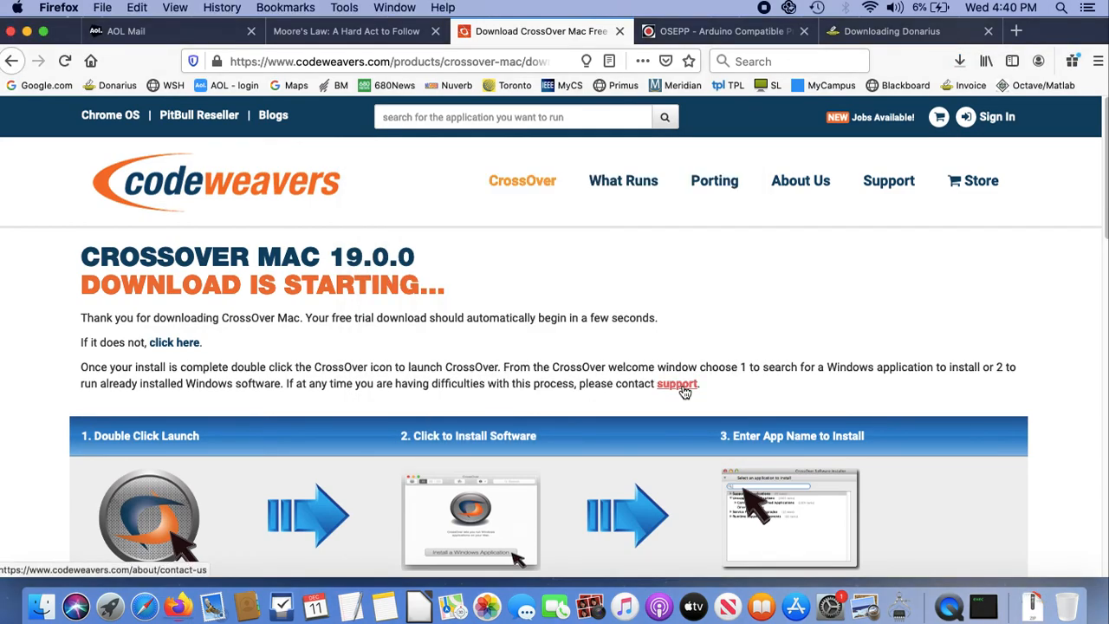
left_click(958, 63)
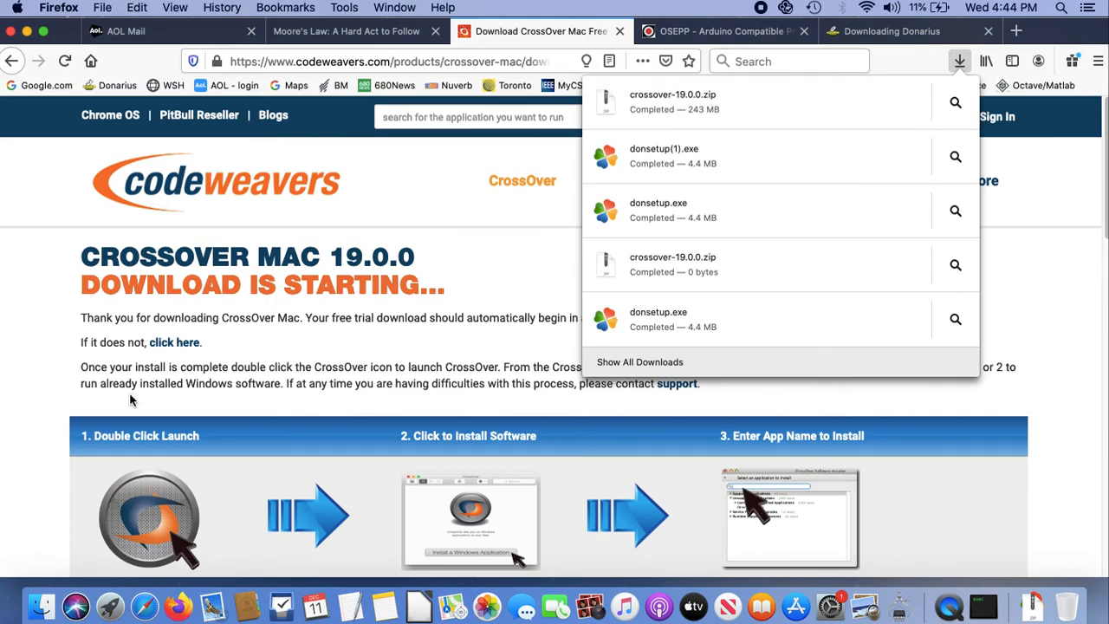
Switch to Finder and extract crossover-19.0.0.zip in the Downloads folder.
left_click(41, 609)
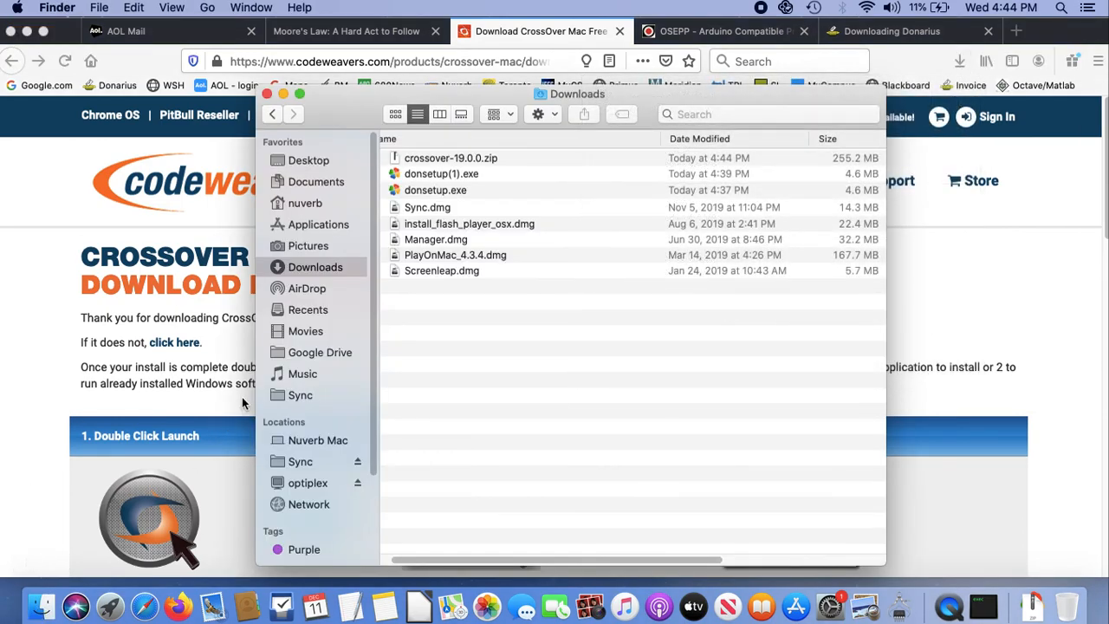
left_click(424, 159)
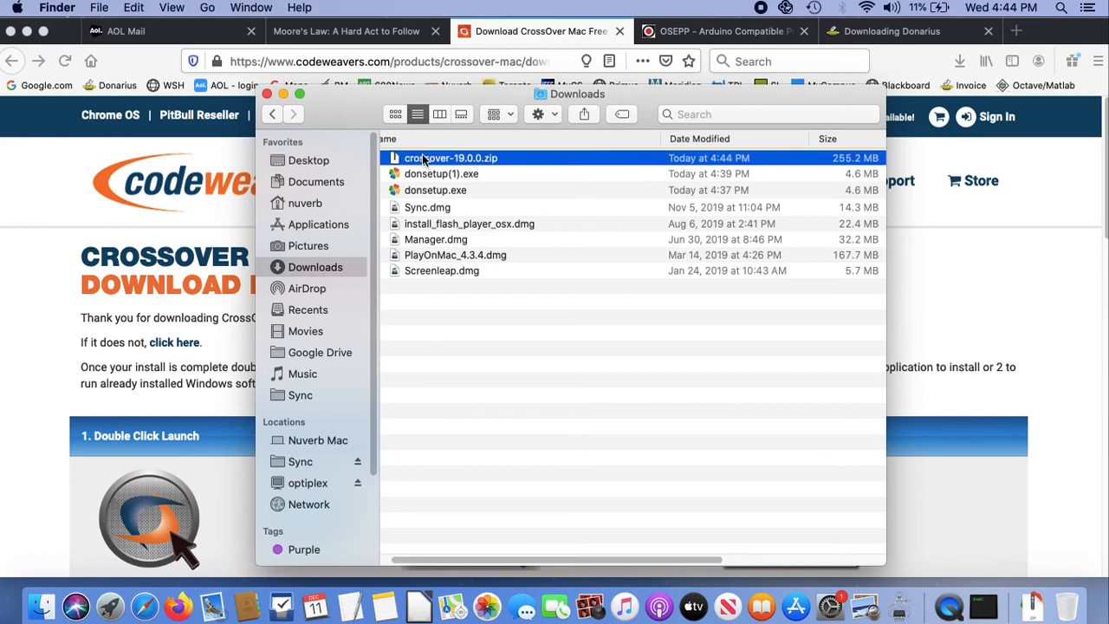
double_click(425, 159)
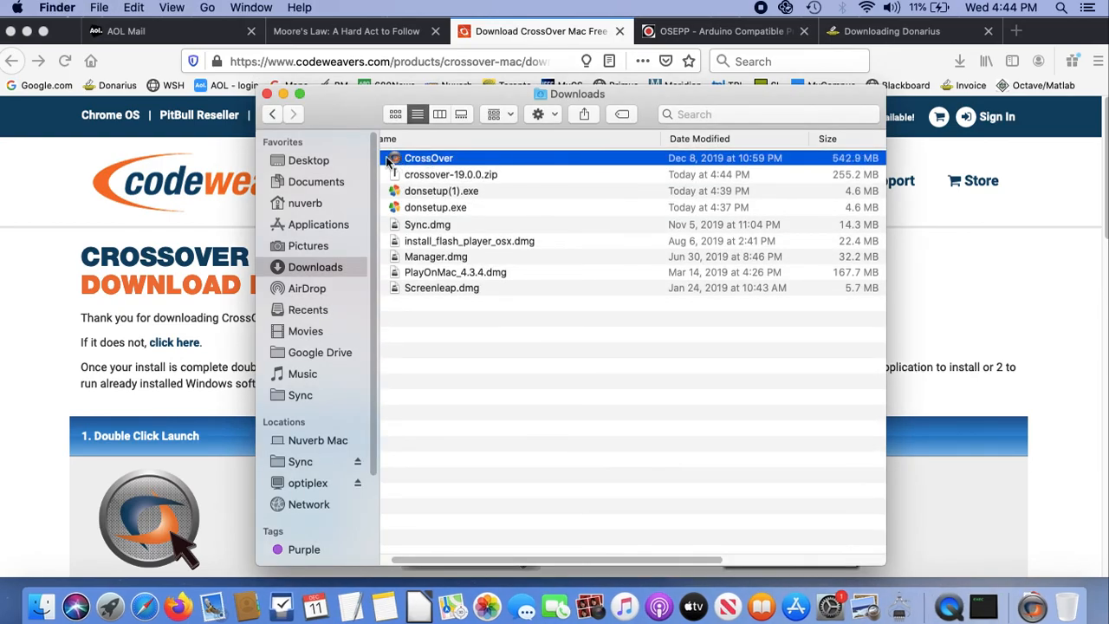
Move the extracted CrossOver app from Downloads into the Applications folder and open that folder.
left_click_drag(394, 160, 376, 227)
left_click_drag(411, 161, 301, 227)
left_click(301, 227)
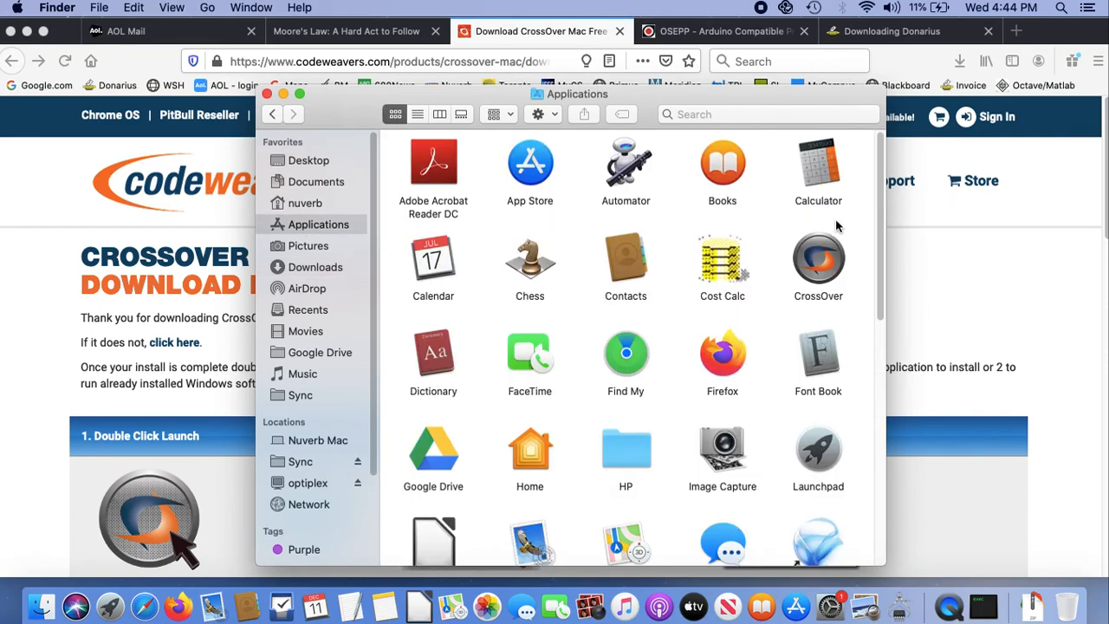
Launch CrossOver from Applications, allow the internet-downloaded app to open and close the Finder window.
double_click(824, 249)
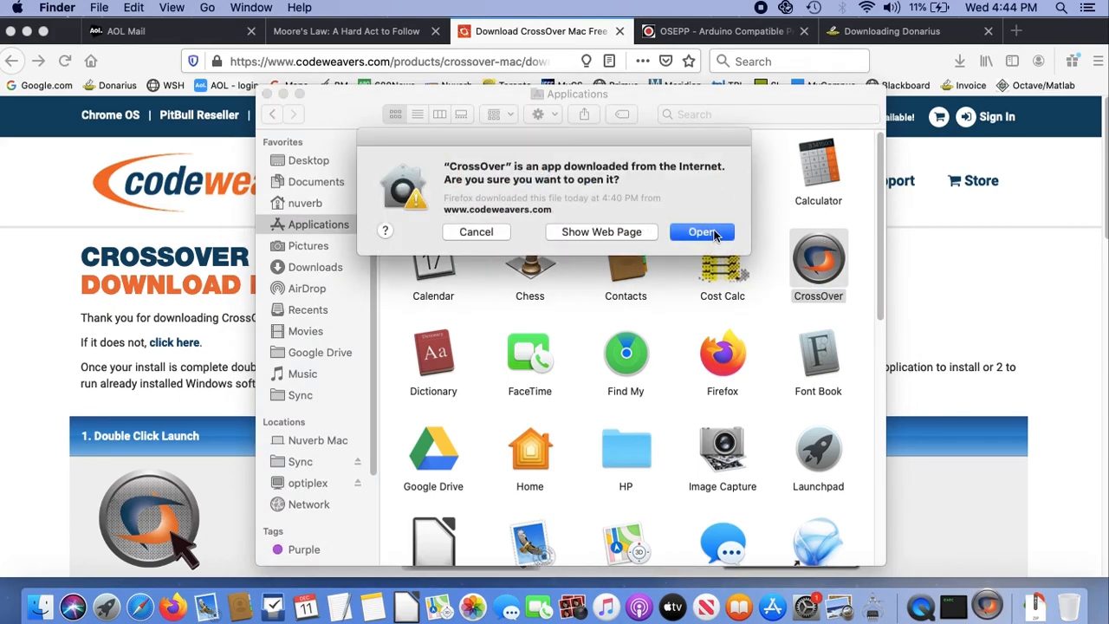
left_click(713, 236)
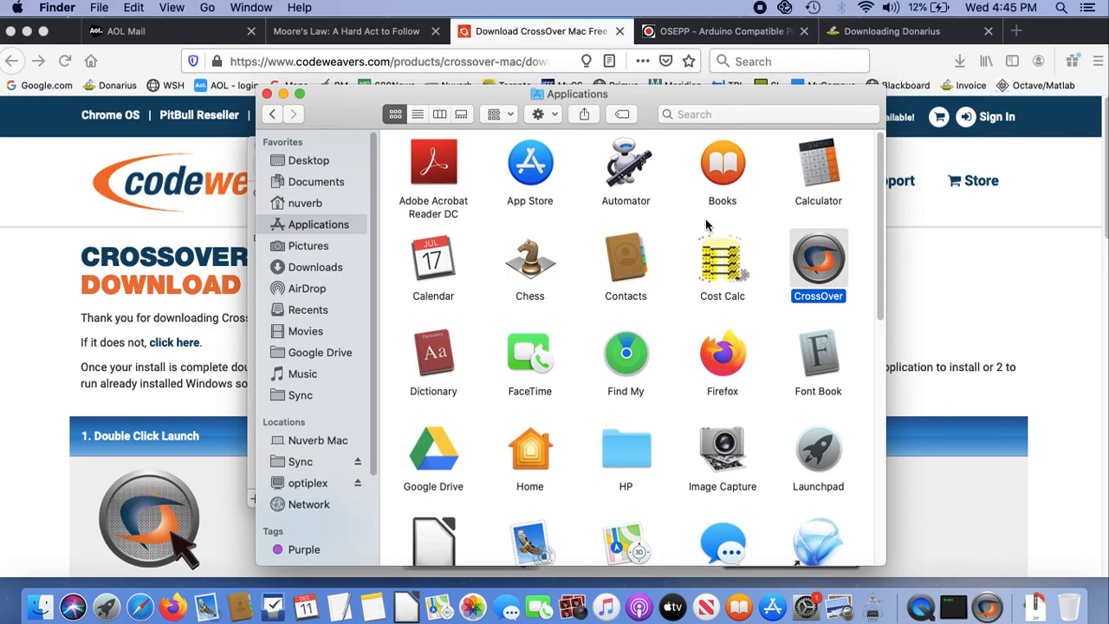
left_click_drag(608, 95, 546, 117)
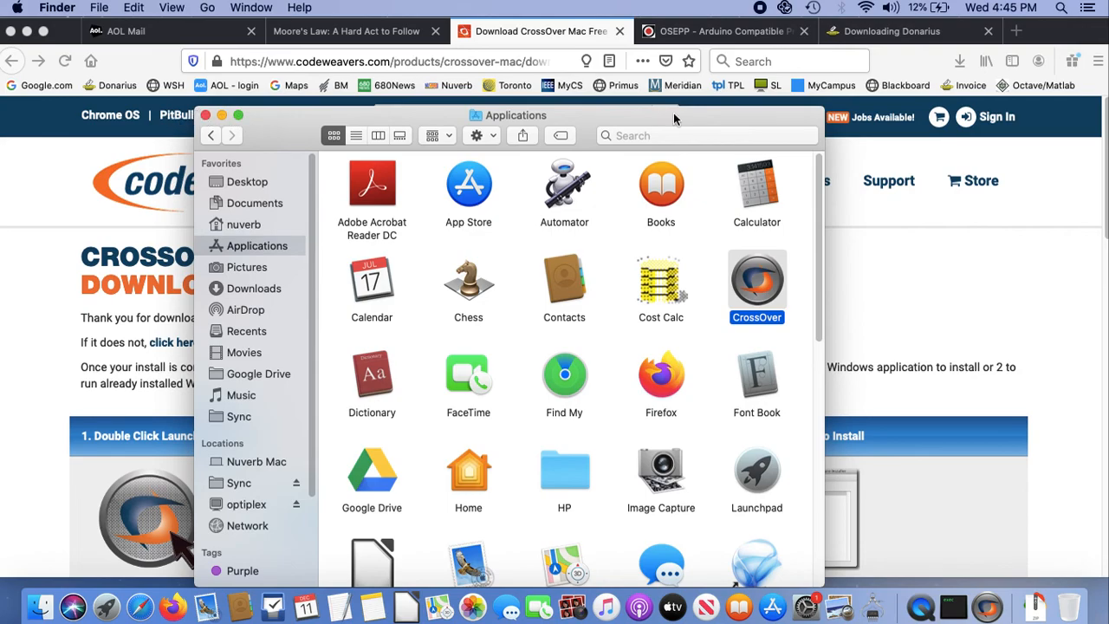
left_click(206, 116)
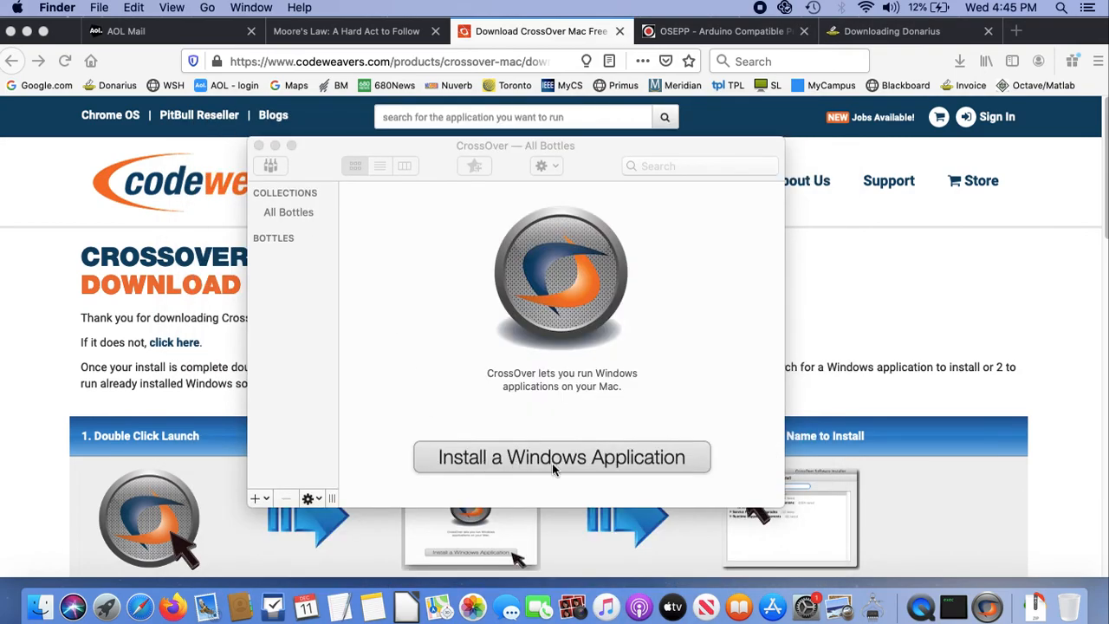
Start installing a Windows application in CrossOver and choose the unlisted application "Donarius".
left_click(597, 465)
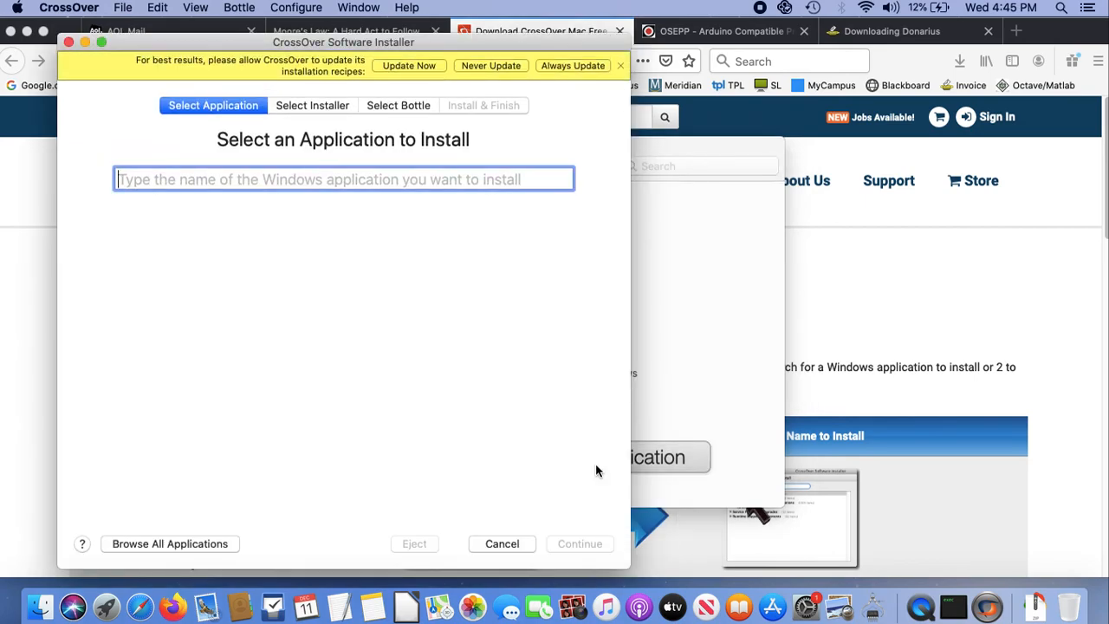
type("D")
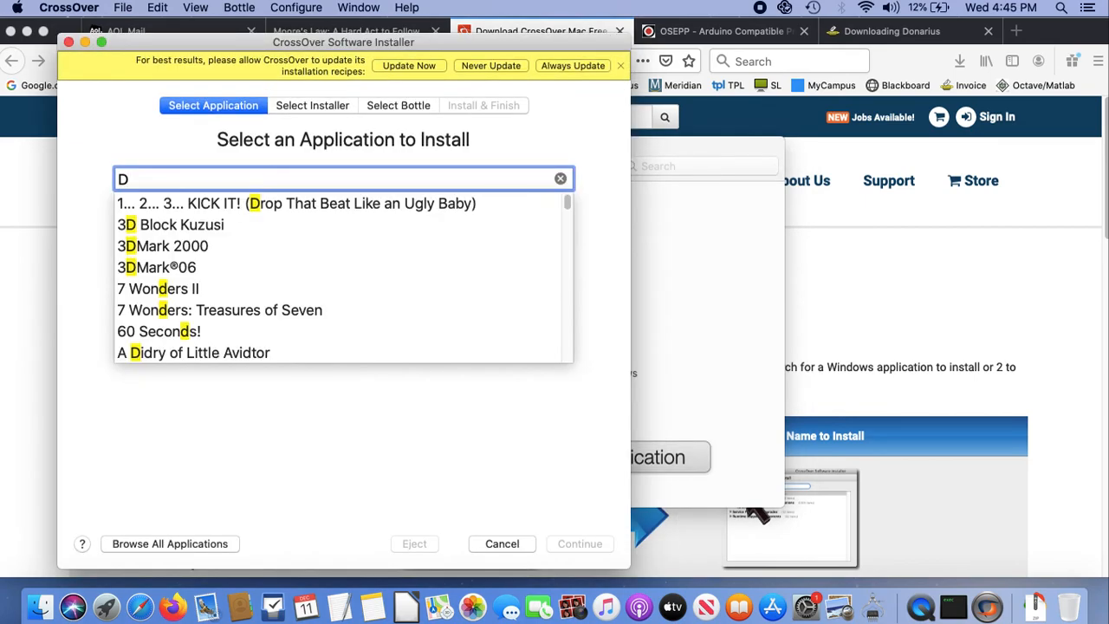
type("onar")
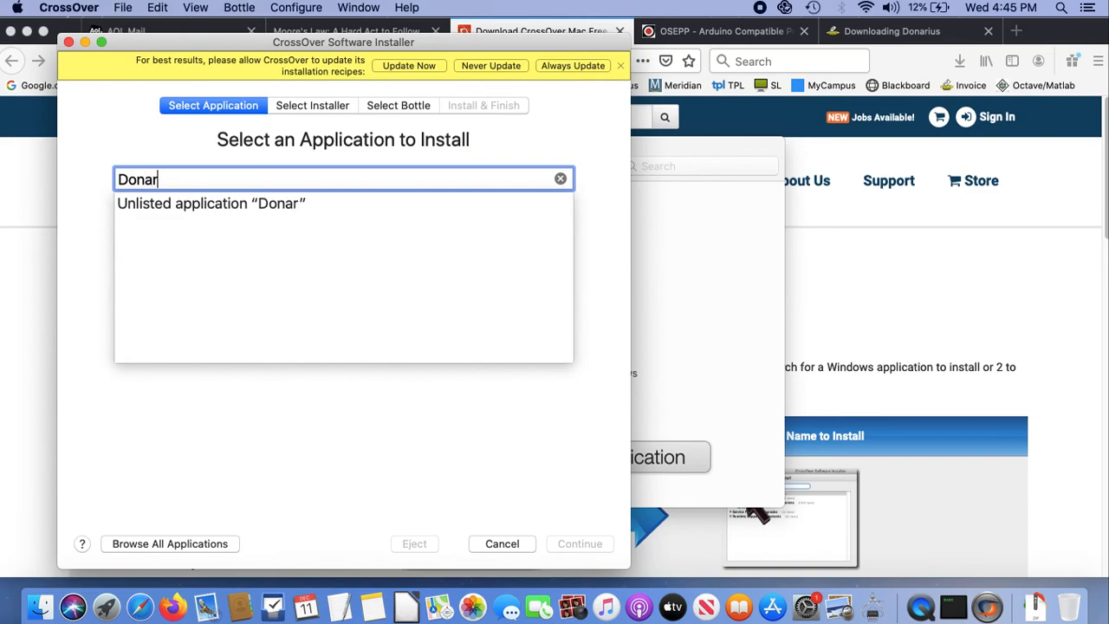
type("ius")
left_click(232, 206)
left_click(232, 212)
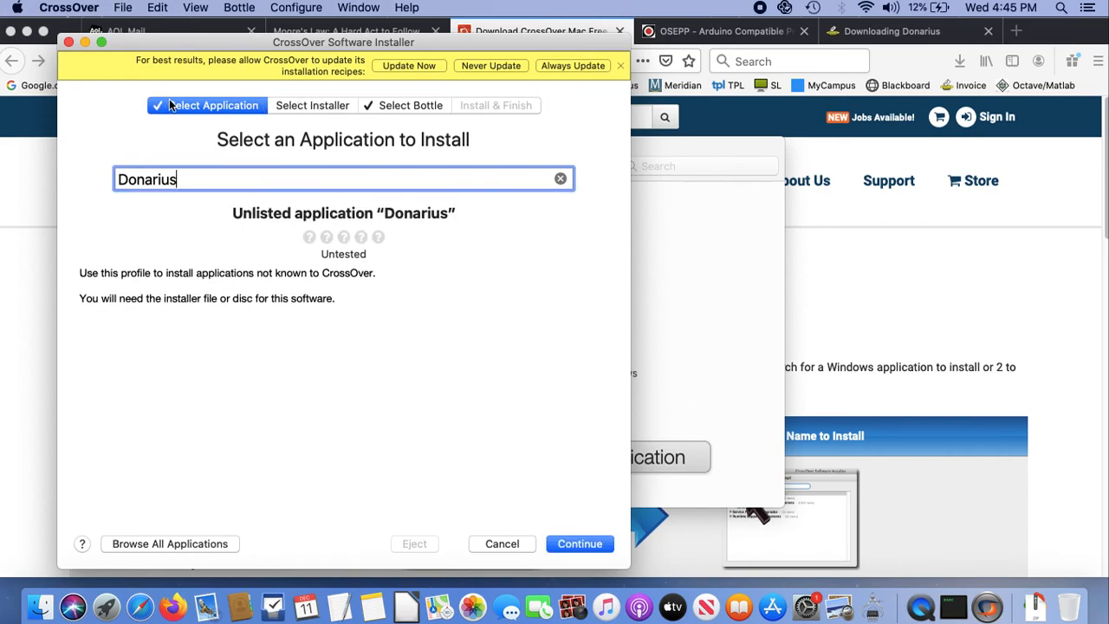
Choose donsetup.exe from the Downloads folder as the installer file for Donarius.
left_click(336, 105)
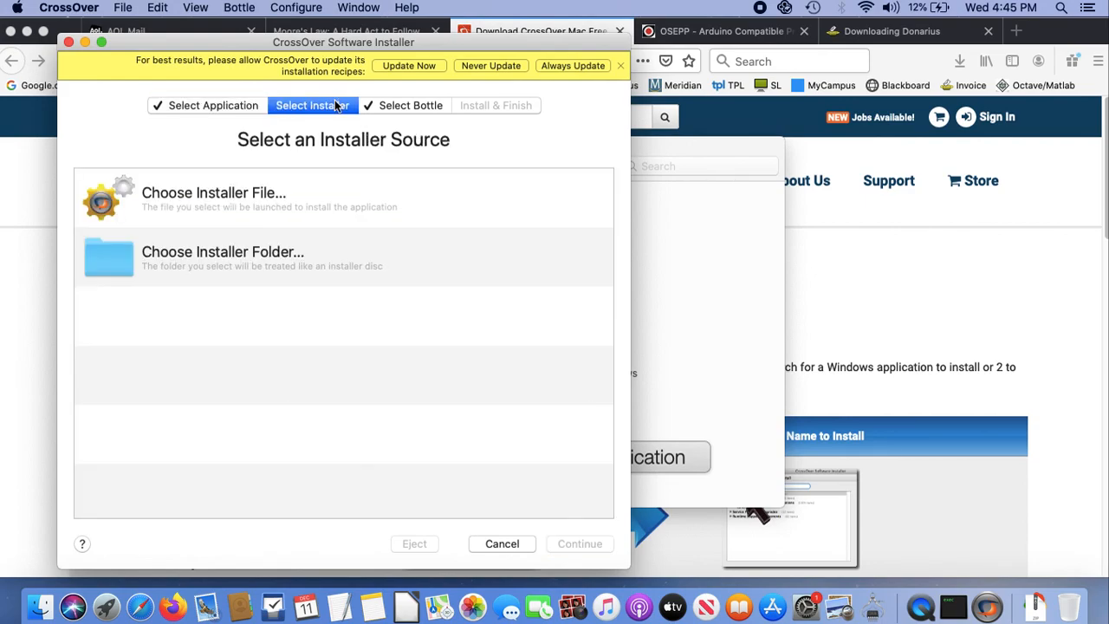
left_click(239, 196)
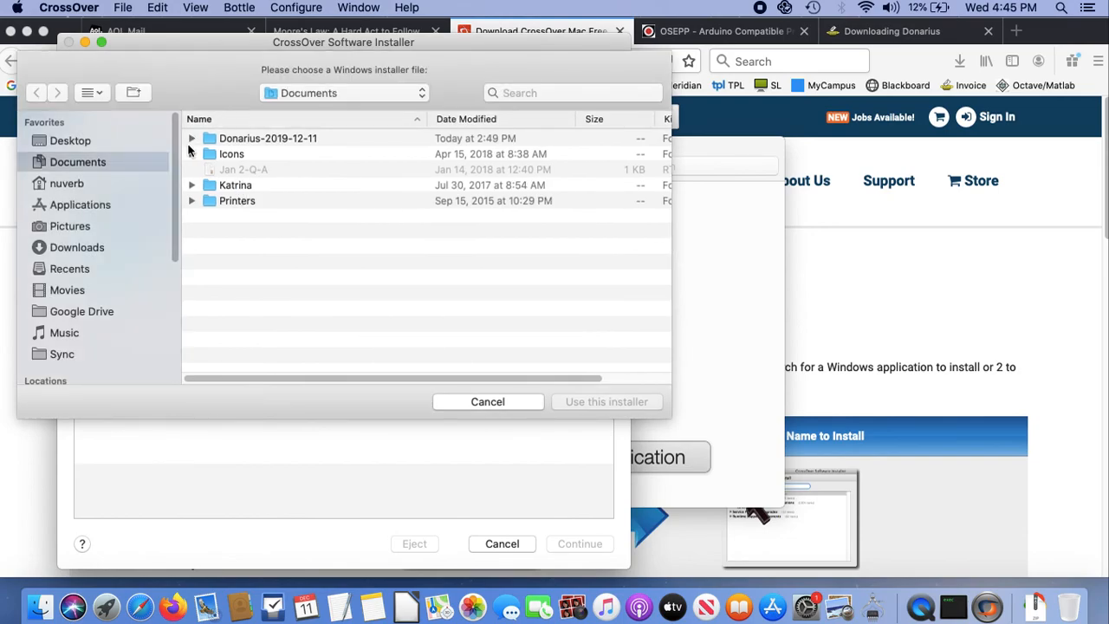
left_click(78, 247)
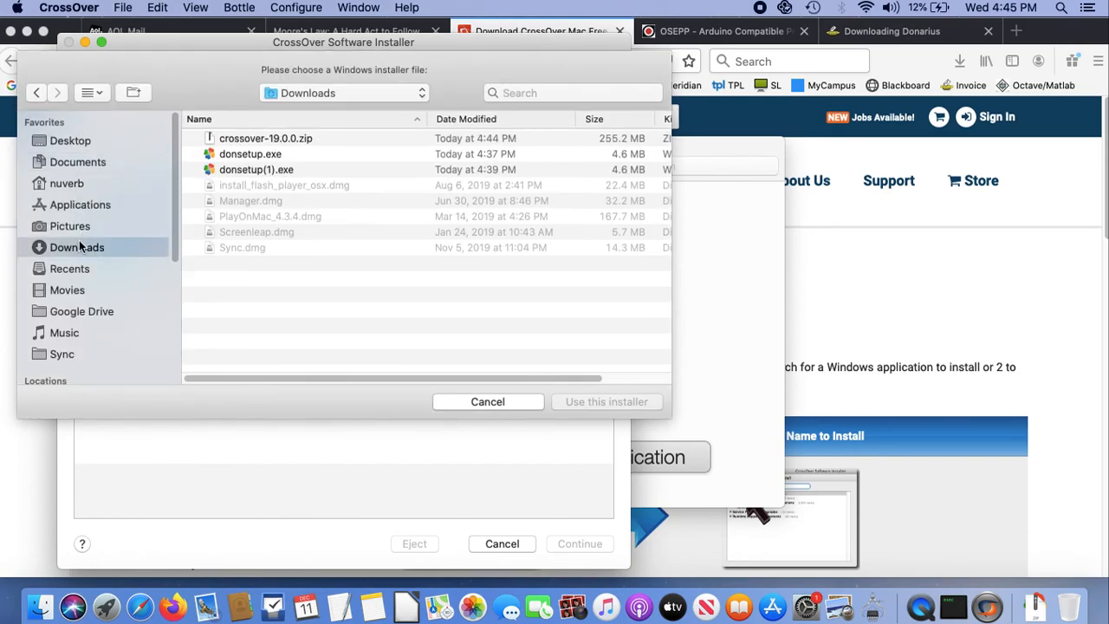
left_click(223, 153)
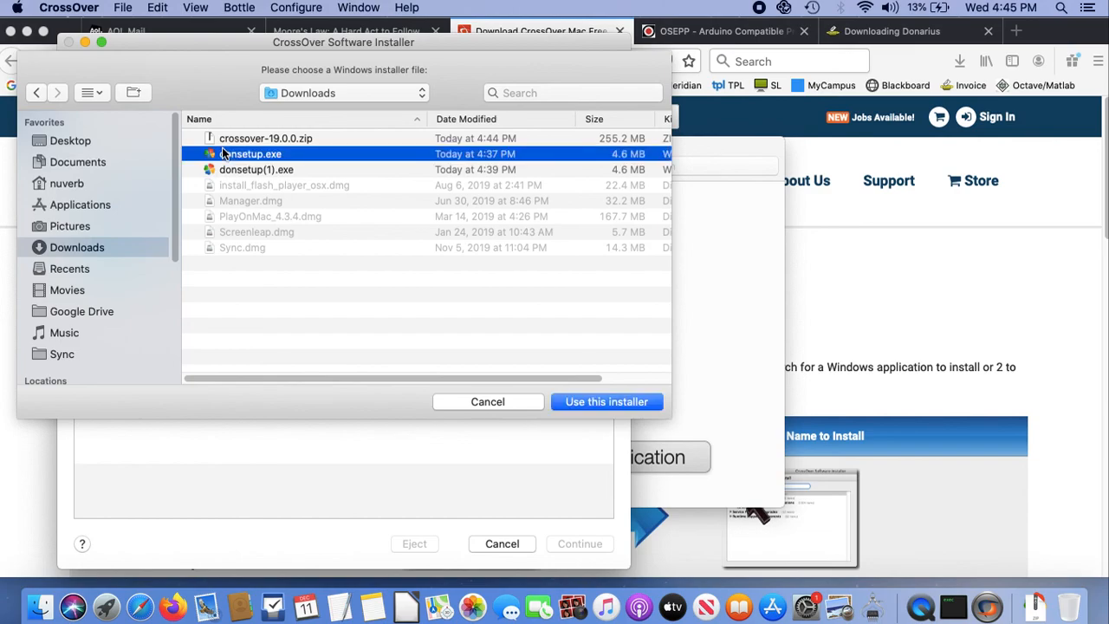
left_click(603, 408)
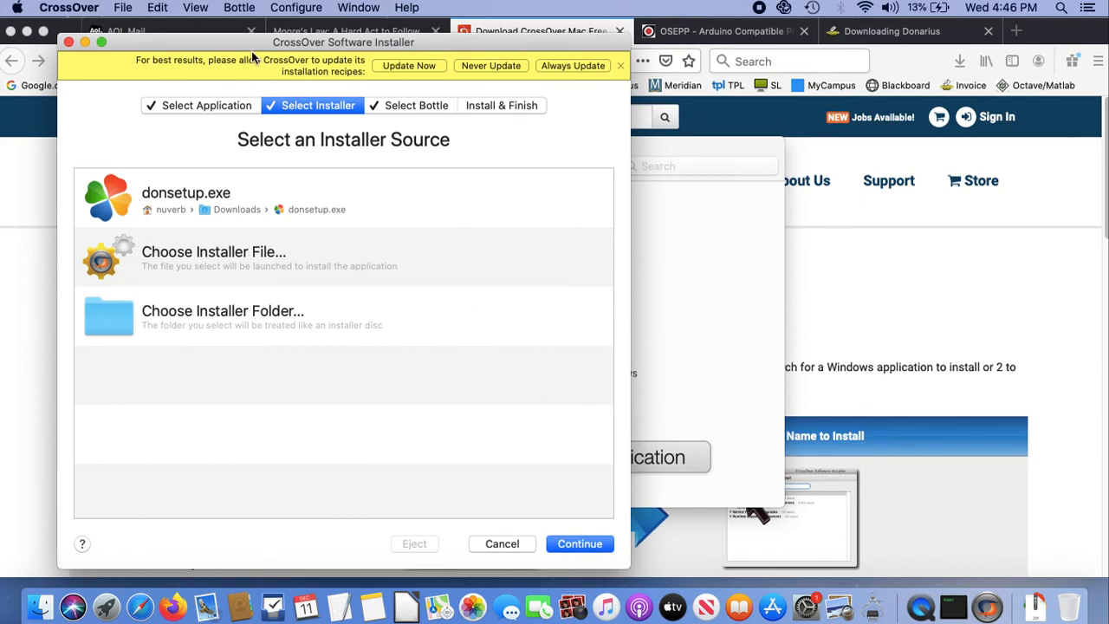
Dismiss the installation recipe update notice and select a new Windows 10 bottle to install into.
left_click(620, 66)
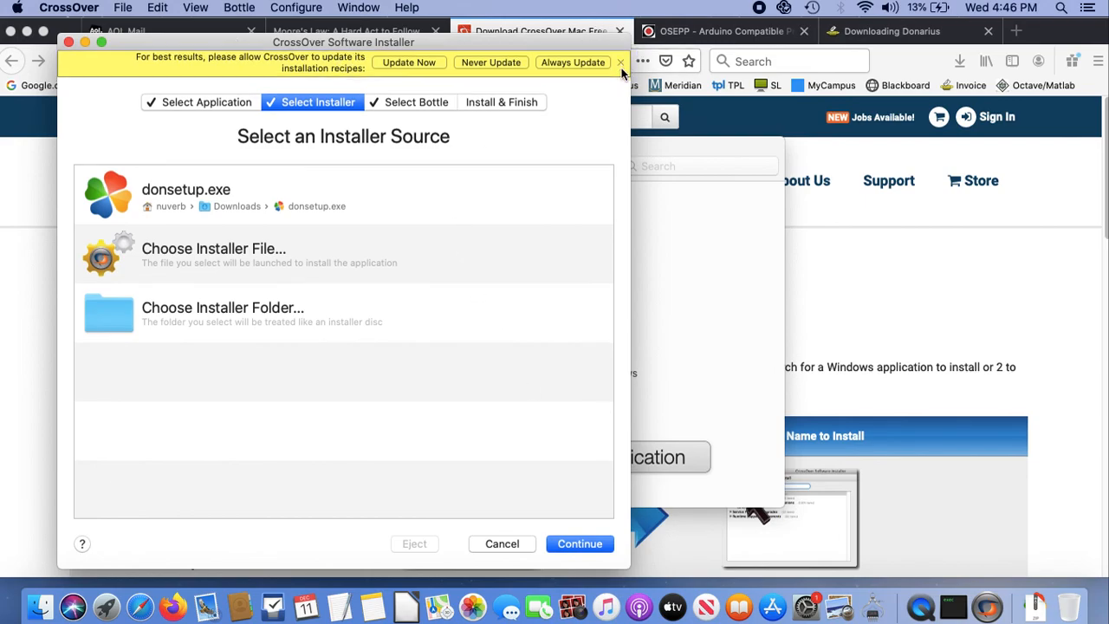
left_click(421, 76)
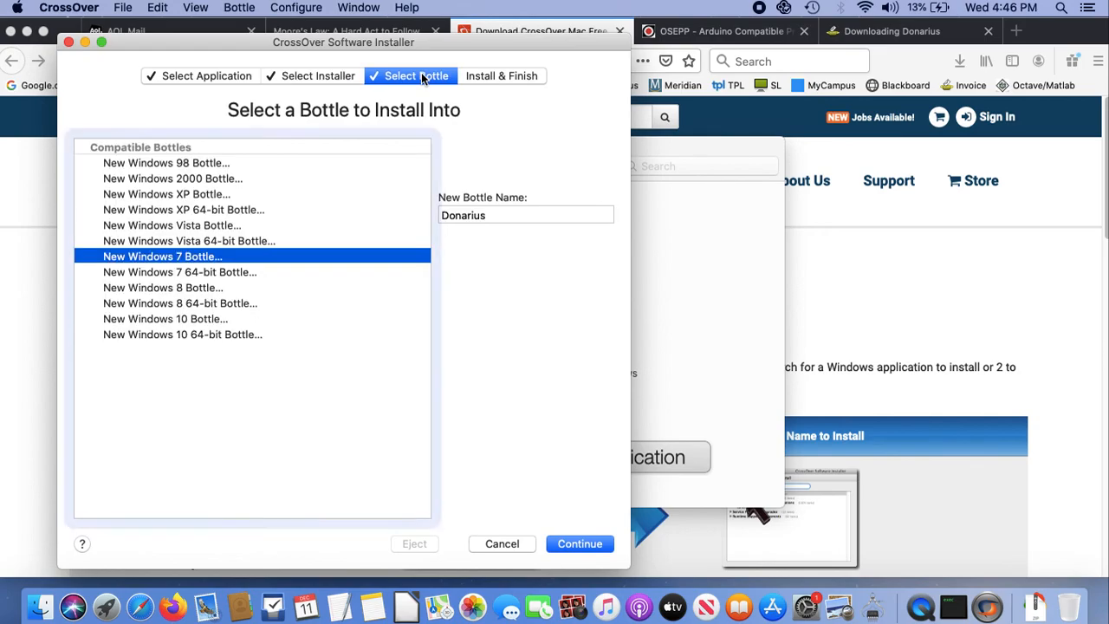
left_click(187, 319)
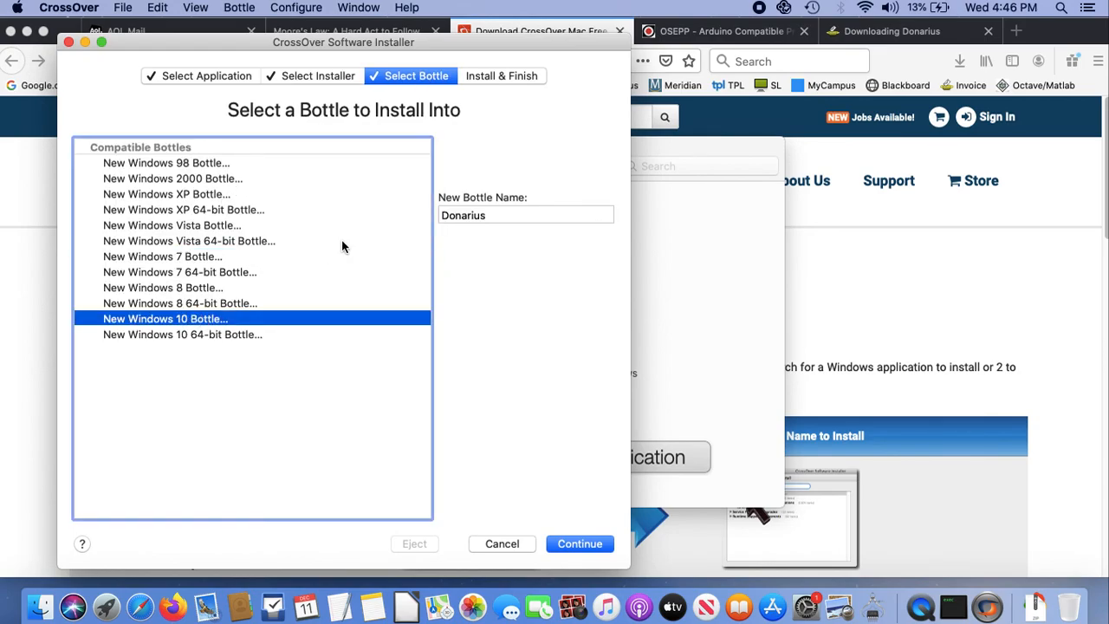
Start installing donsetup.exe into the new Windows 10 bottle "Donarius" and cancel the unverified developer warning without trashing the file.
left_click(579, 545)
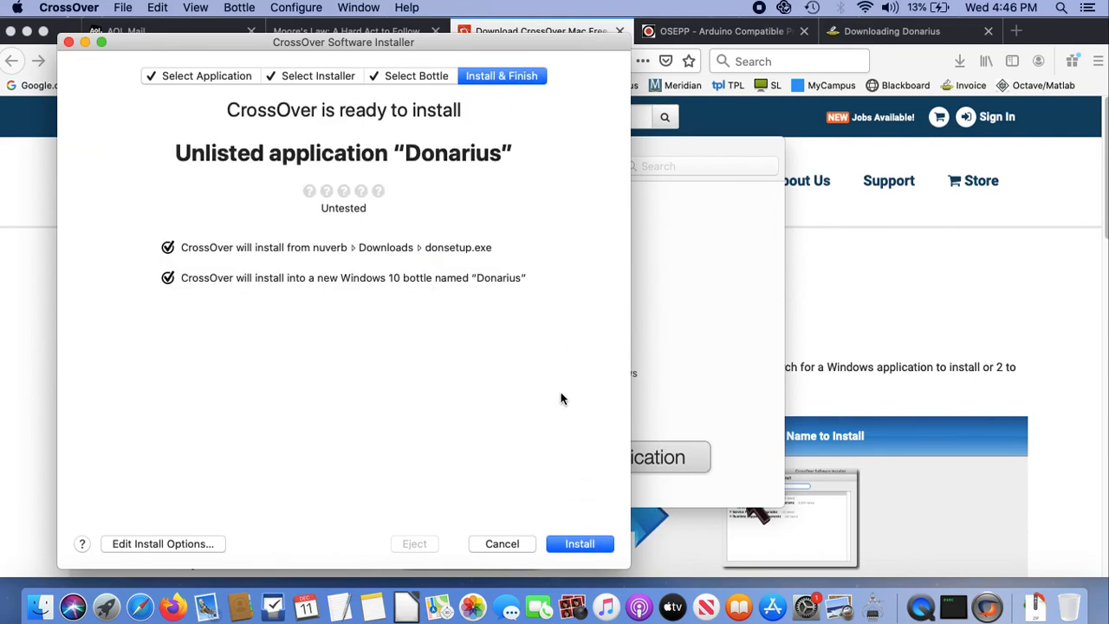
left_click(575, 548)
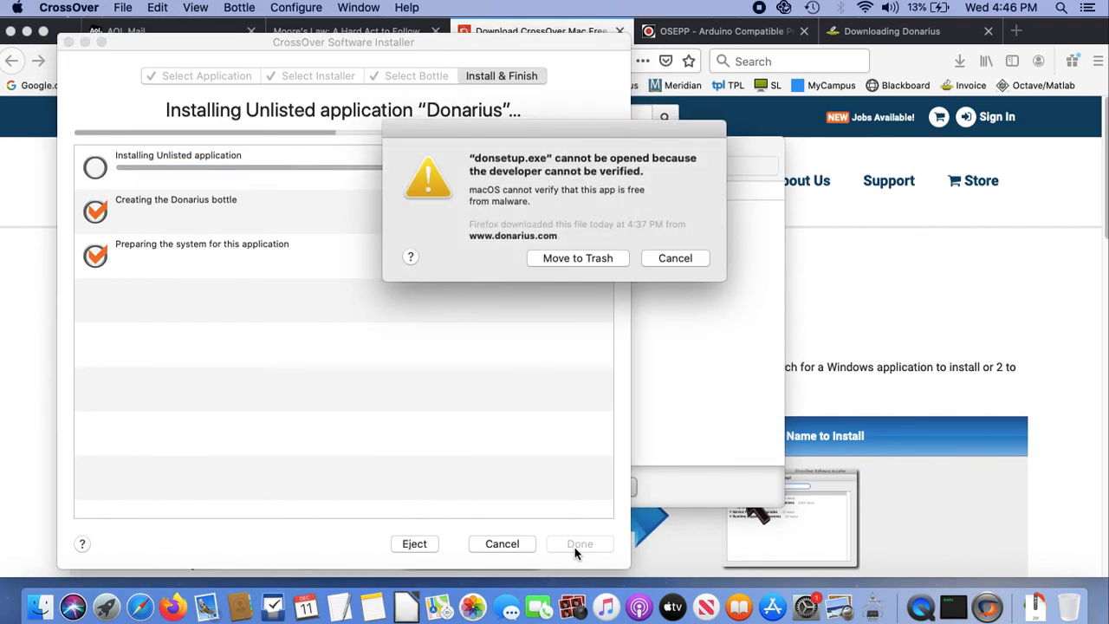
left_click(675, 258)
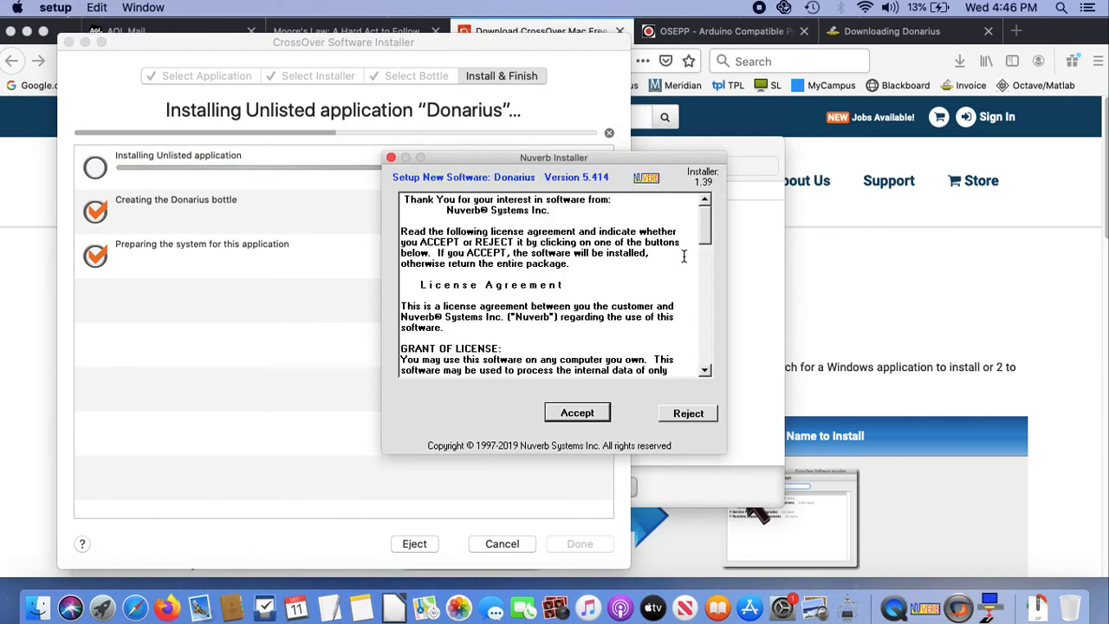
Read through the license agreement in the Nuverb Installer, then accept it and finish the Donarius setup.
left_click(707, 360)
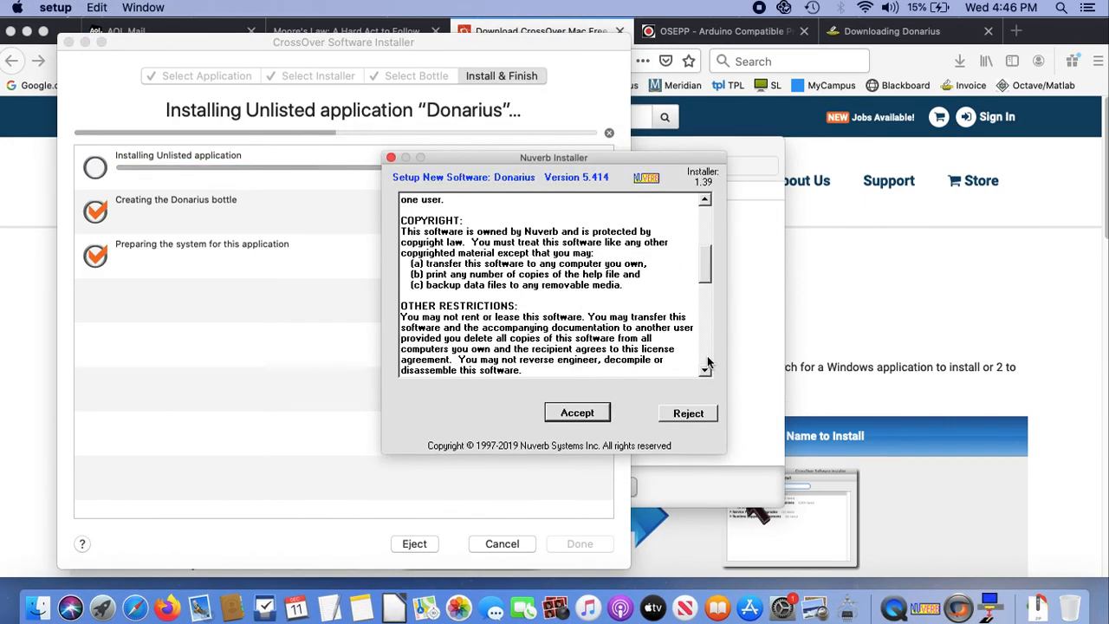
left_click(748, 357)
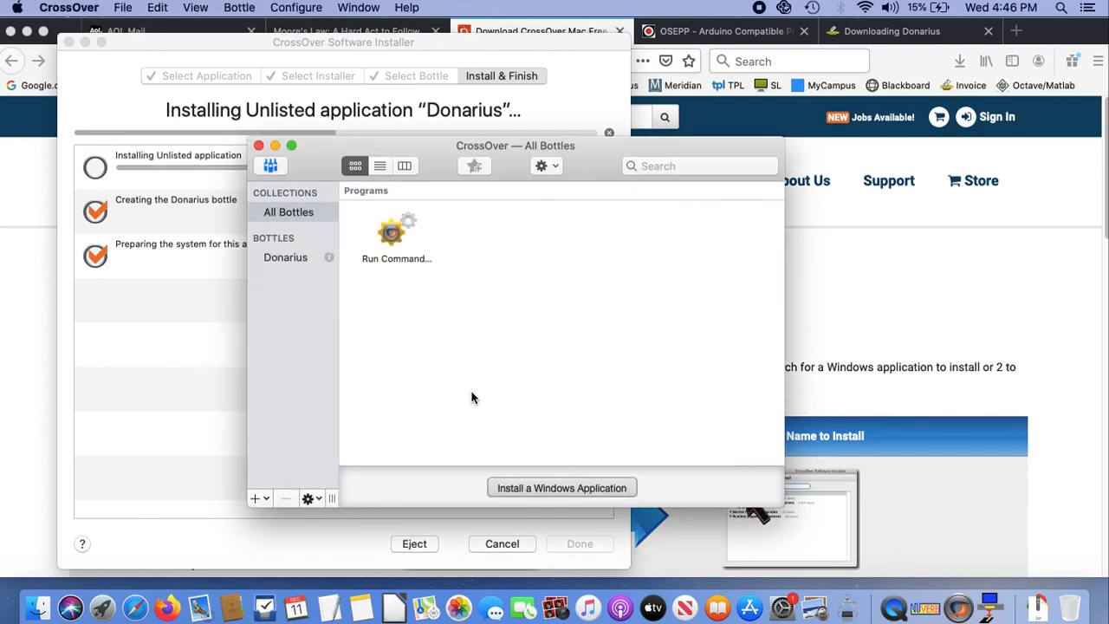
left_click_drag(492, 145, 177, 171)
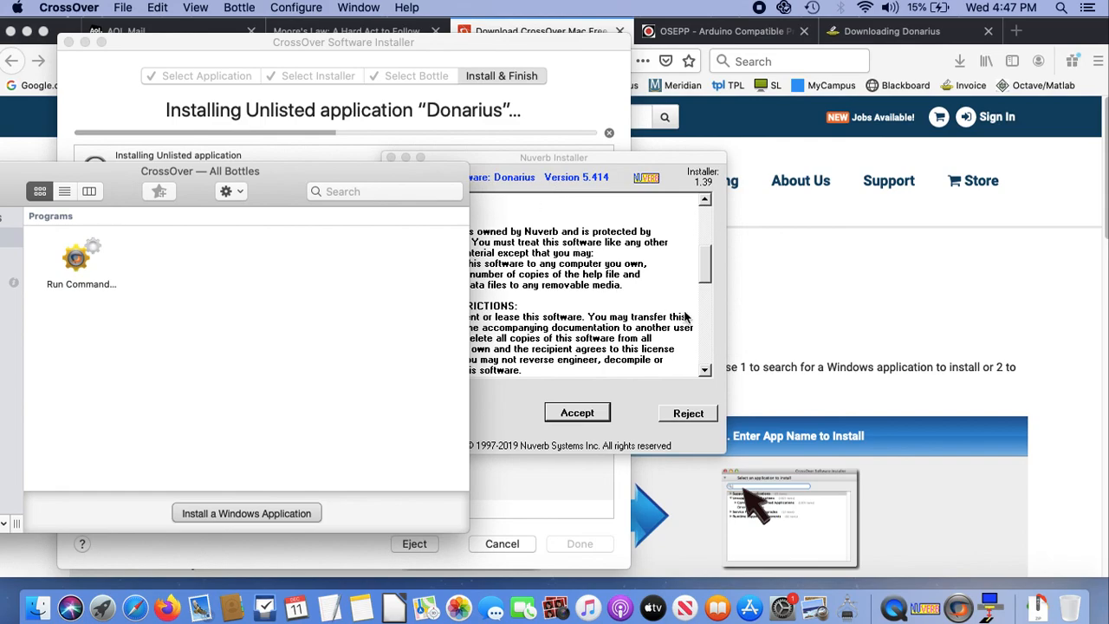
left_click(754, 324)
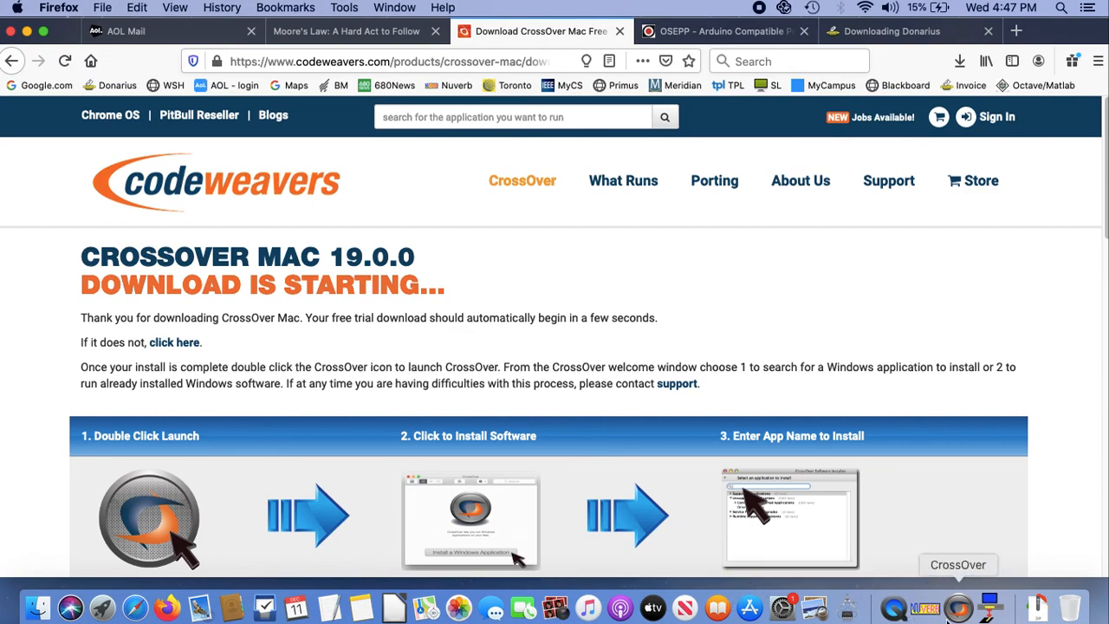
left_click(1002, 615)
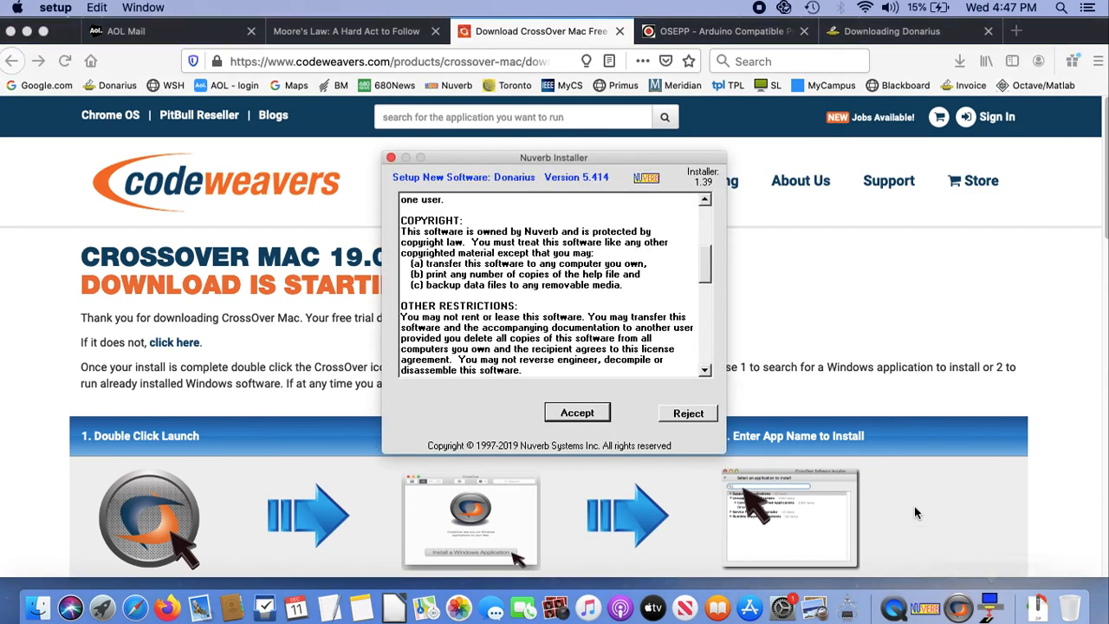
left_click(708, 314)
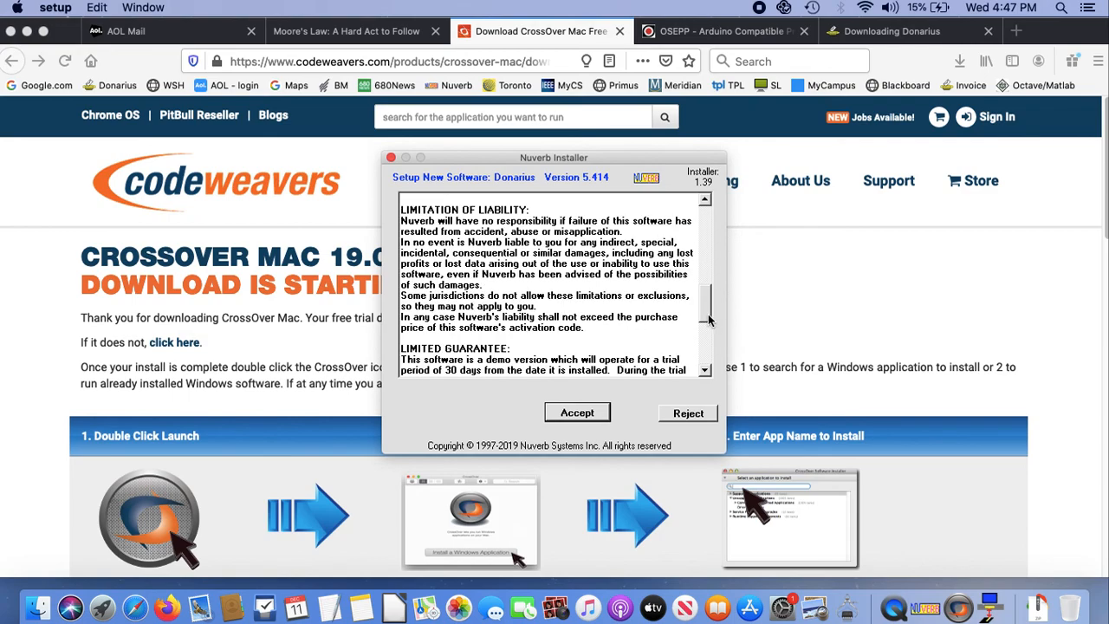
left_click(705, 340)
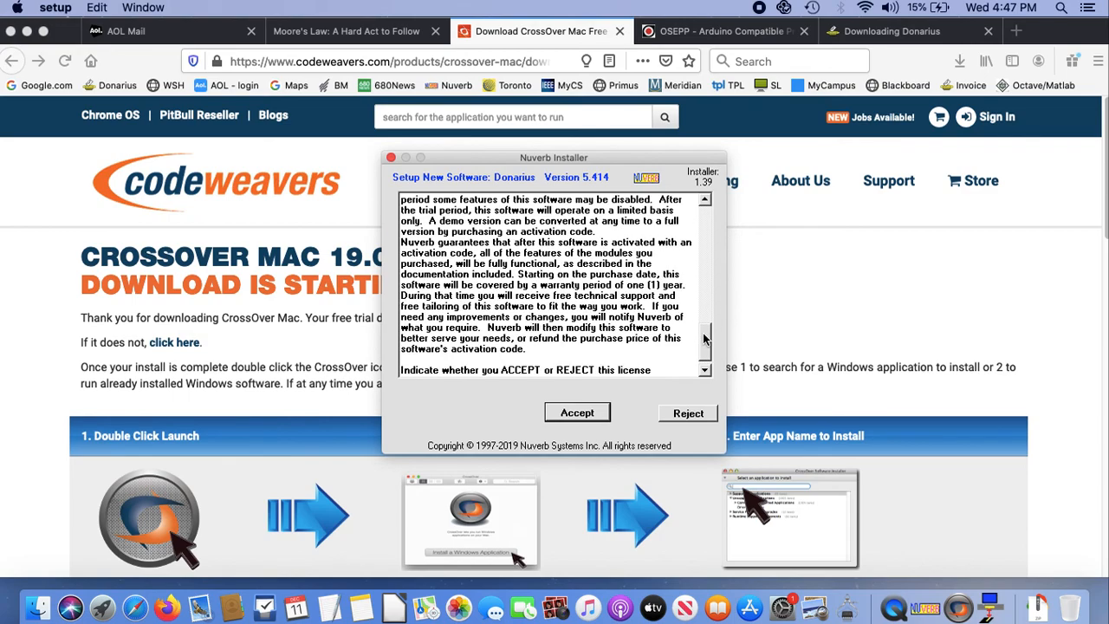
left_click(572, 419)
left_click(471, 340)
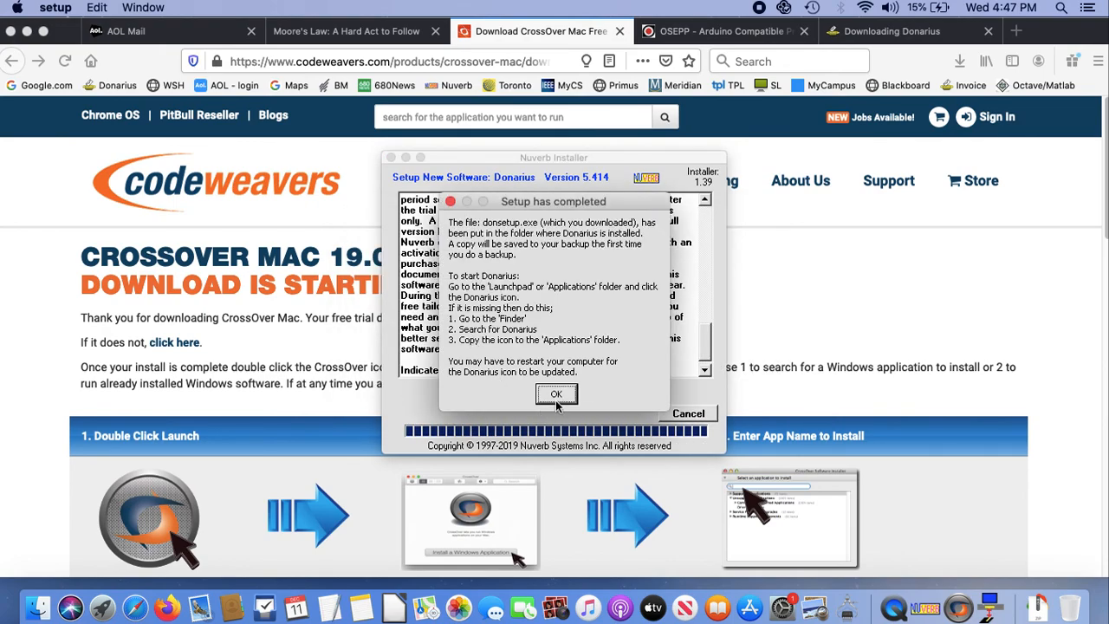
left_click(556, 401)
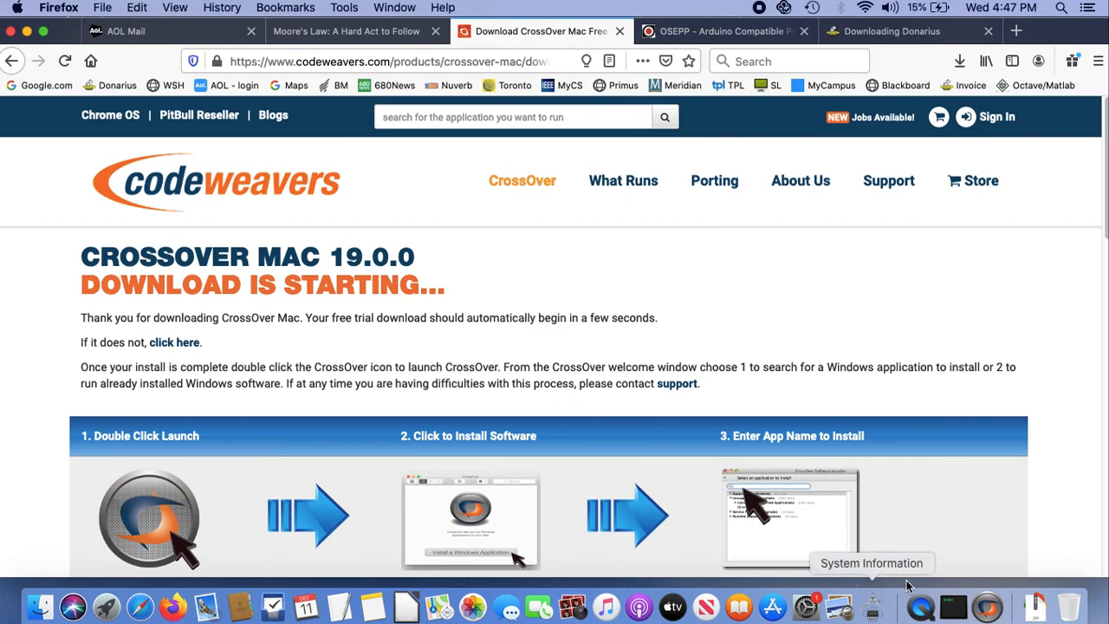
Return to CrossOver and close the software installer for the unlisted application "Donarius".
left_click(989, 609)
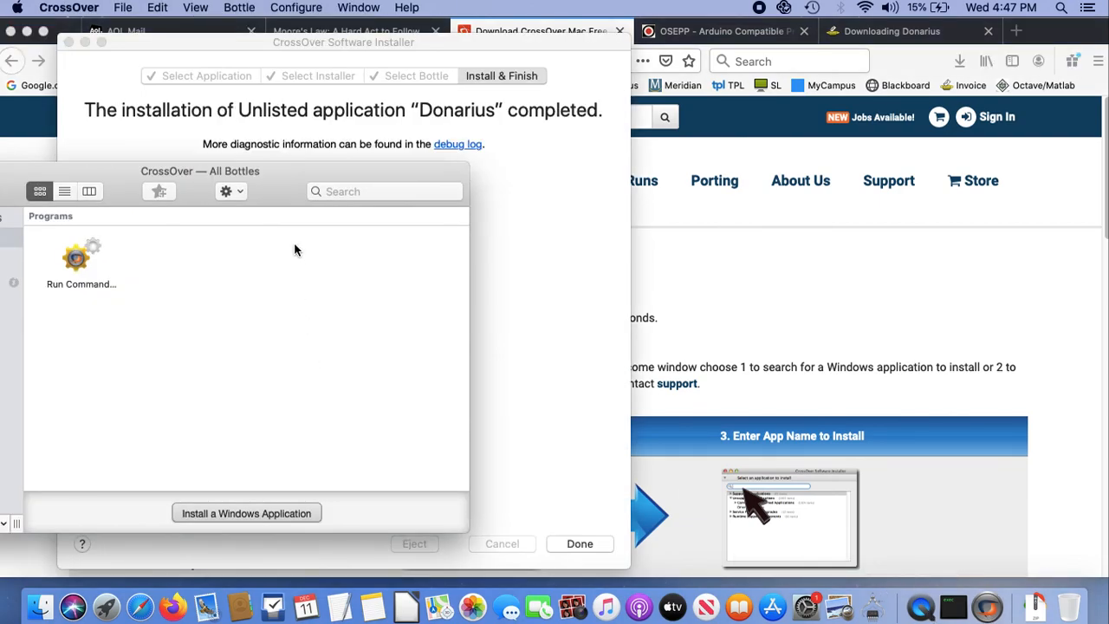
left_click(377, 40)
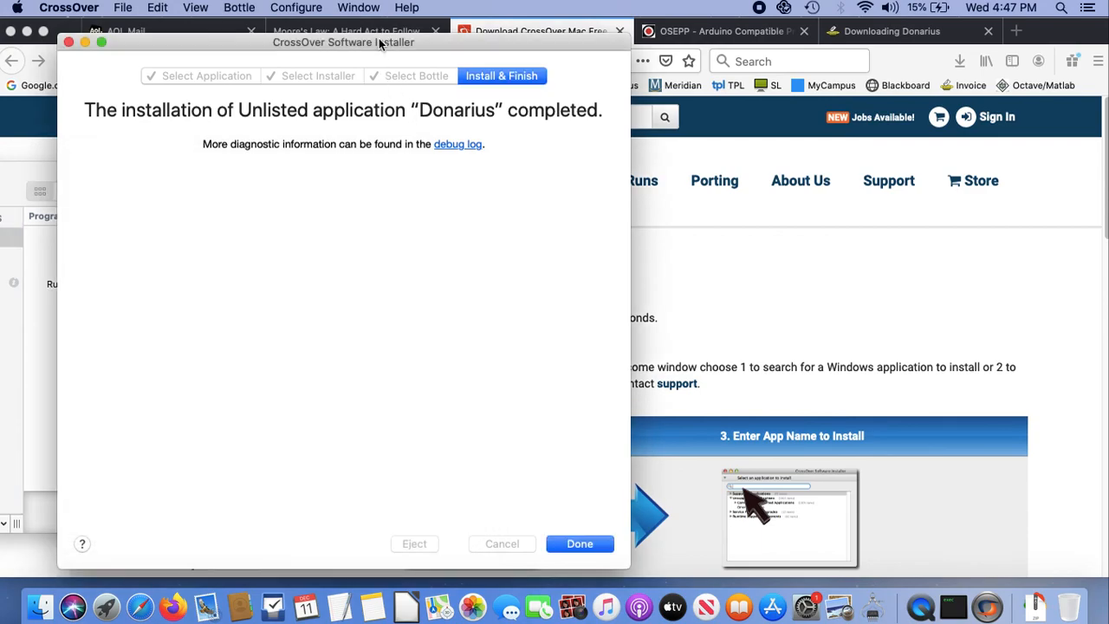
left_click(580, 545)
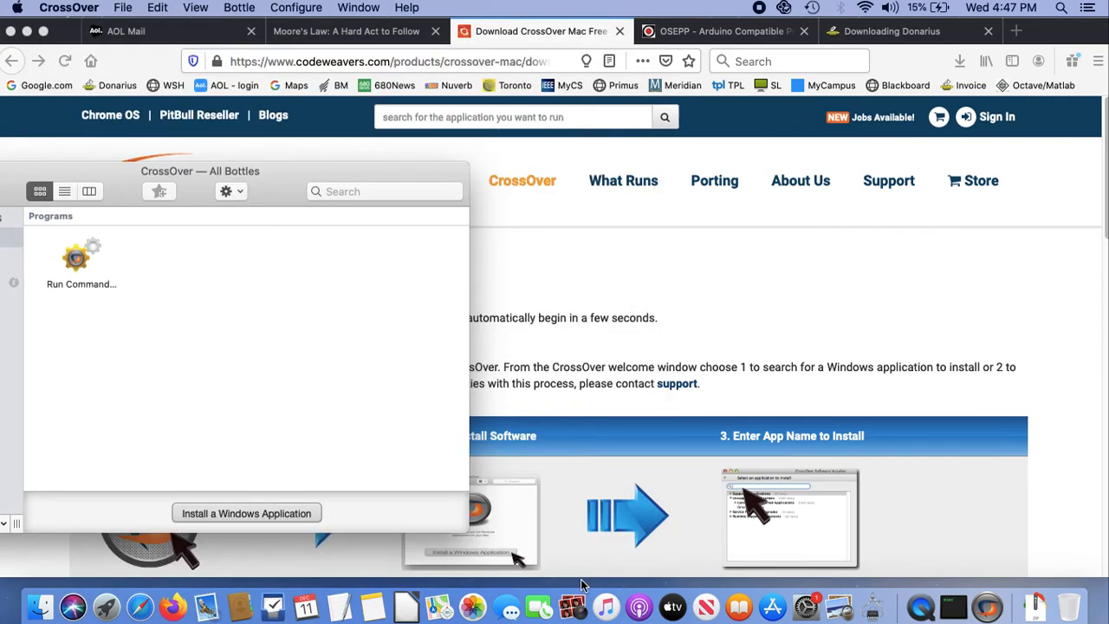
Use Run Command with the Donarius bottle to run donarius.exe from the Donarius folder in drive_c.
left_click_drag(265, 169, 531, 192)
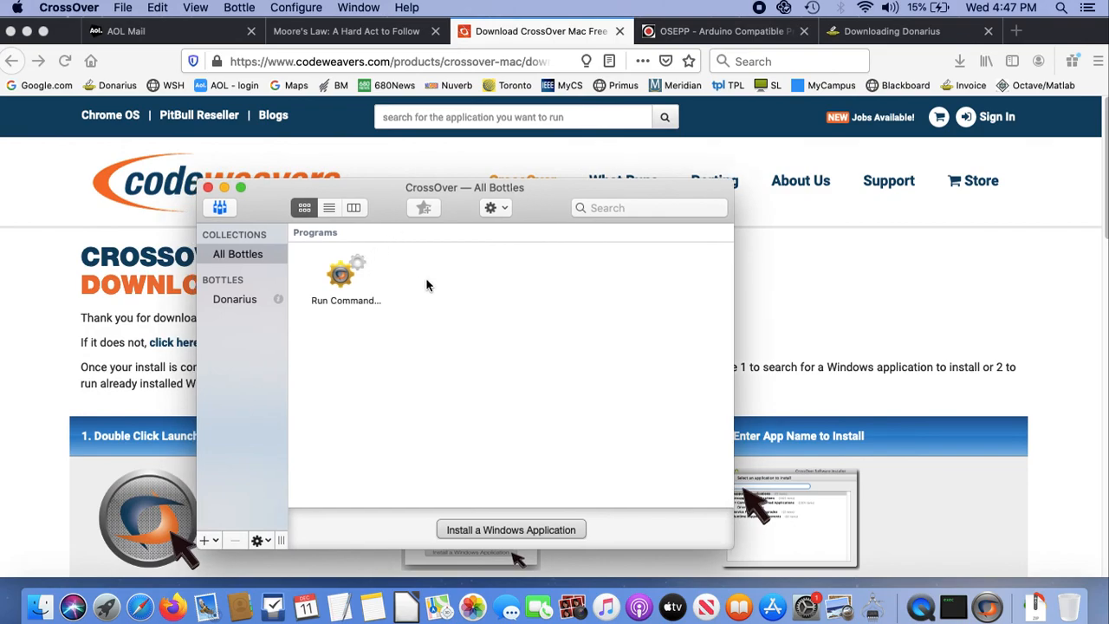
left_click(332, 276)
double_click(331, 275)
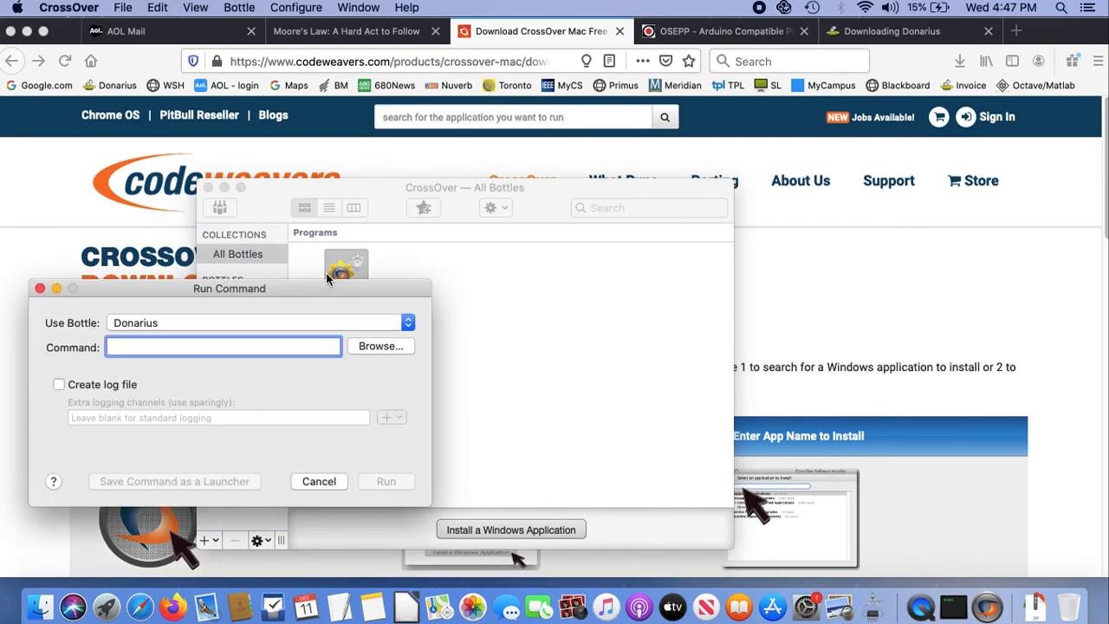
left_click(365, 346)
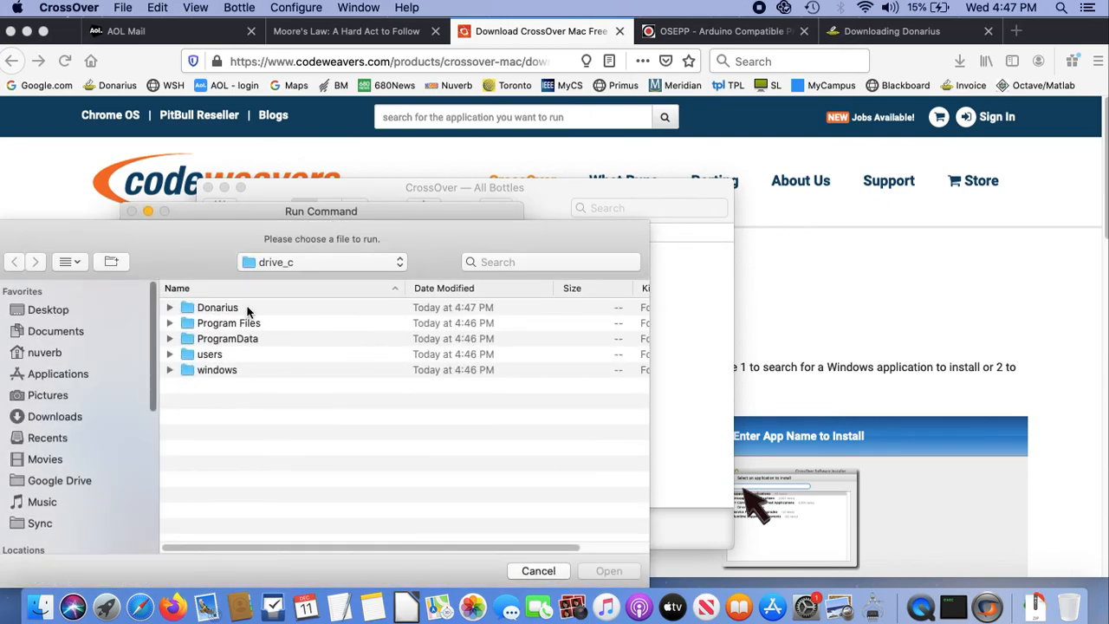
left_click(250, 310)
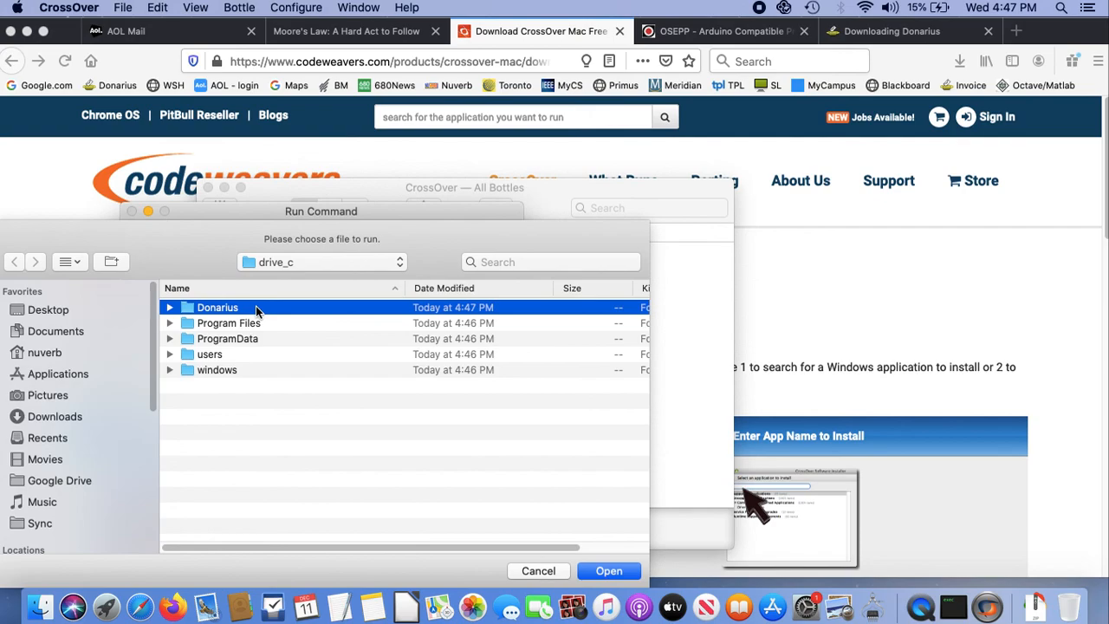
double_click(255, 310)
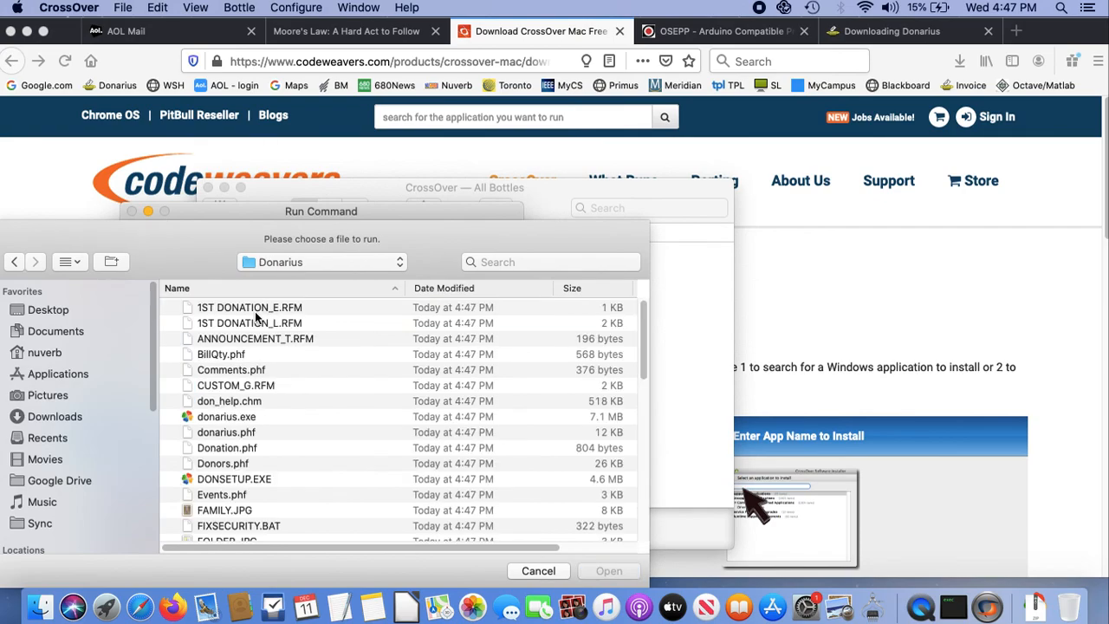
left_click(232, 416)
left_click(609, 570)
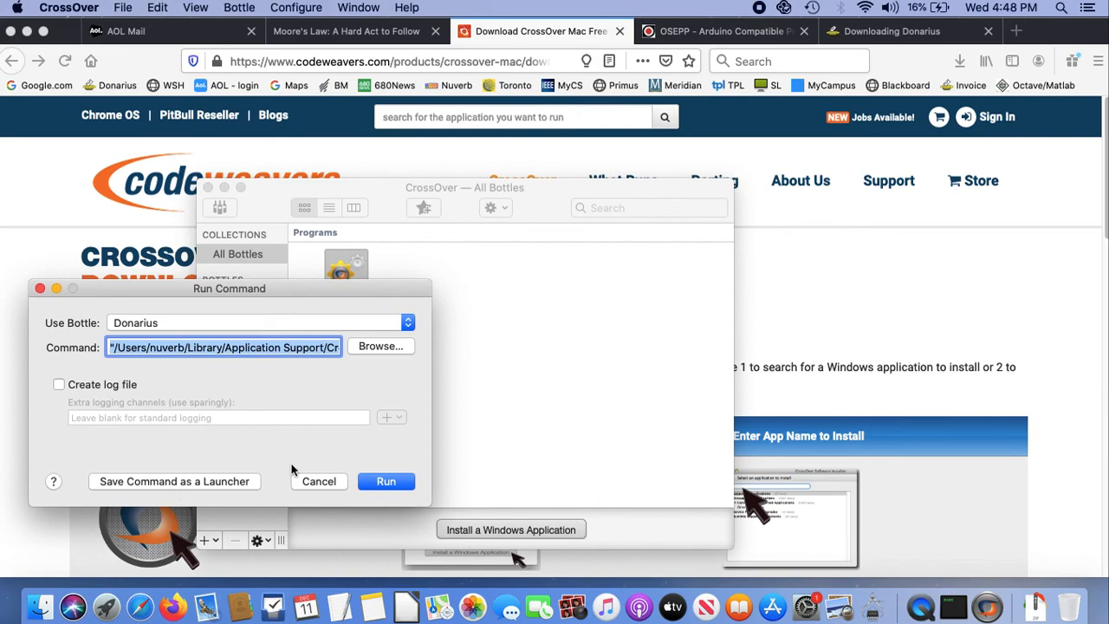
left_click(407, 482)
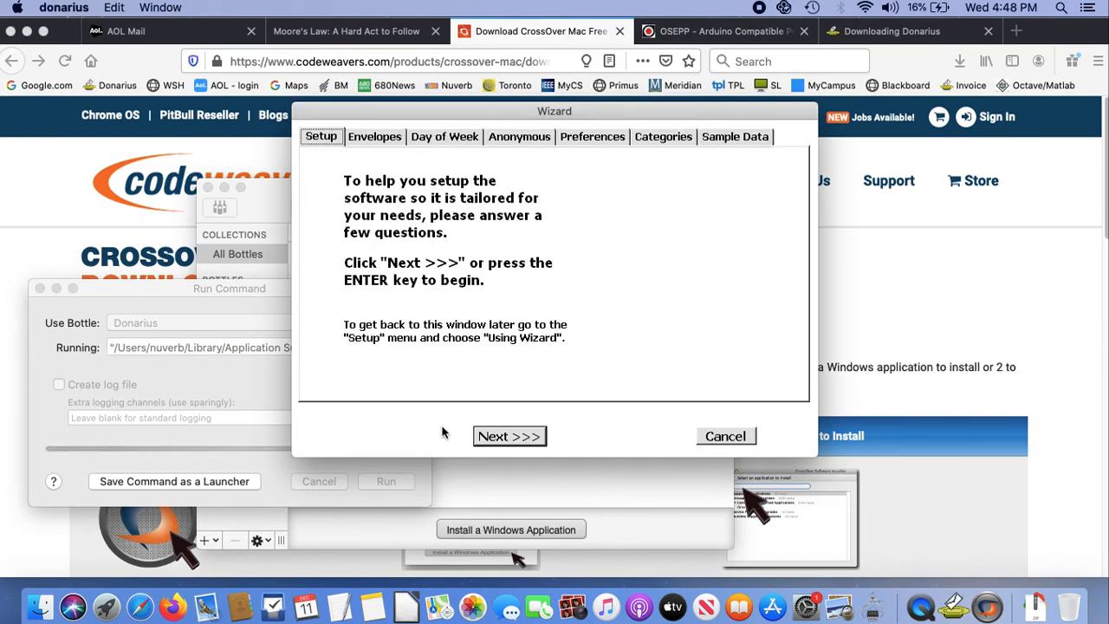
Complete the setup wizard, keeping Church and numbered envelopes, and set the usual donation day to Sunday.
left_click(513, 439)
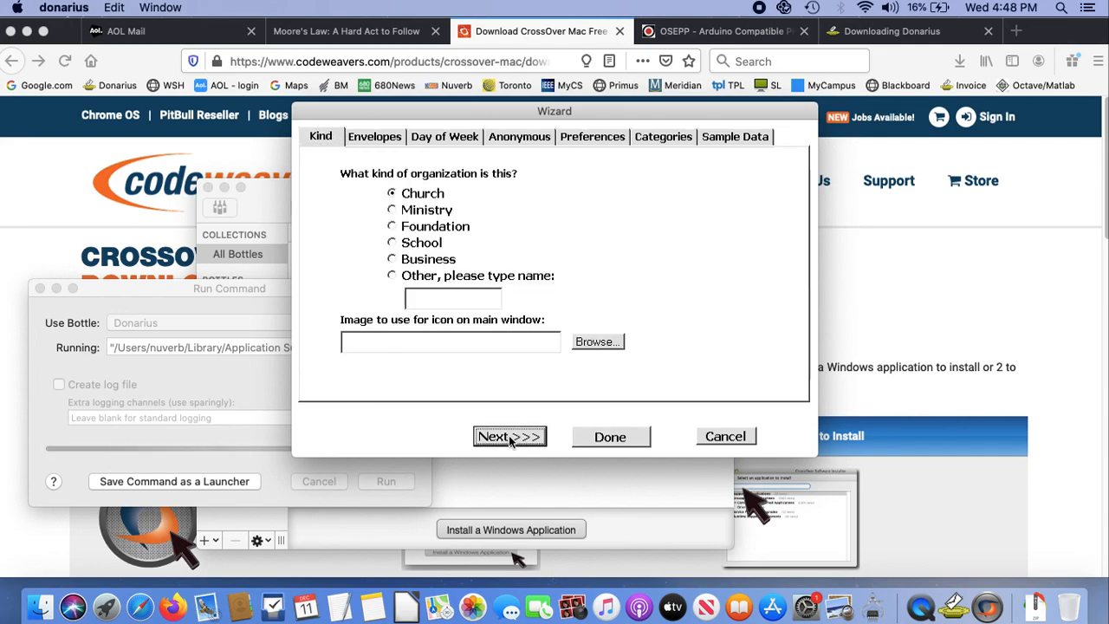
left_click(511, 439)
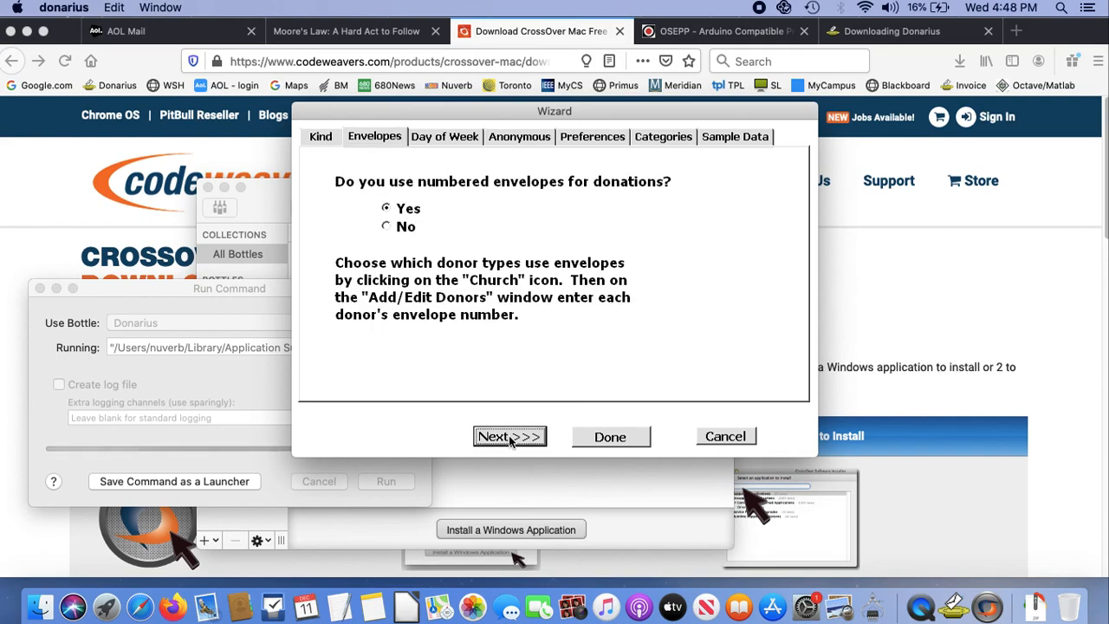
left_click(512, 435)
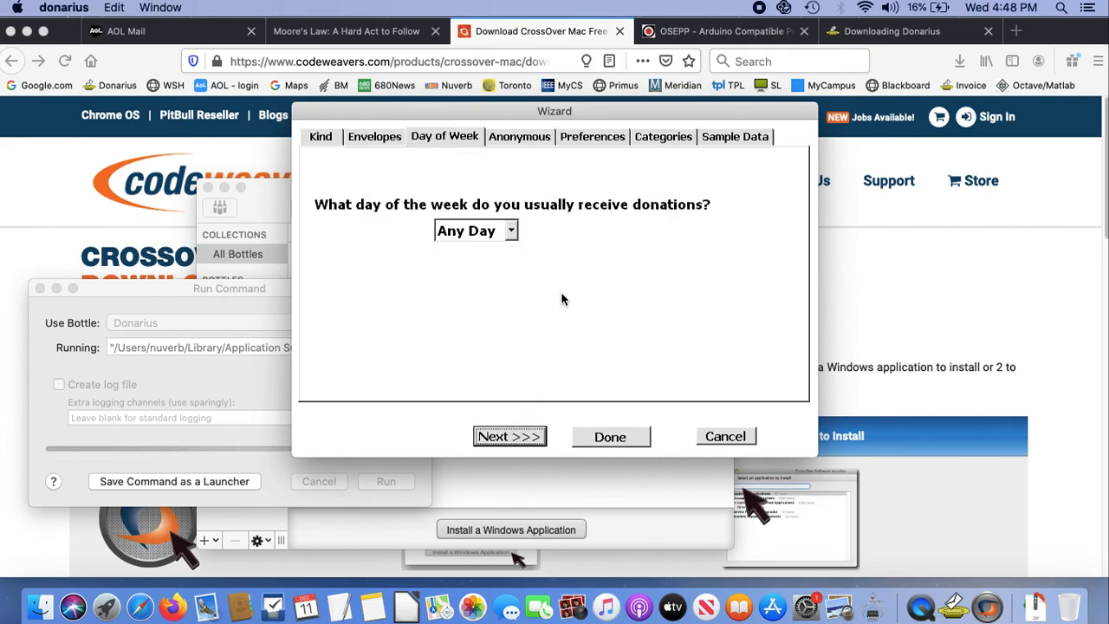
left_click(511, 232)
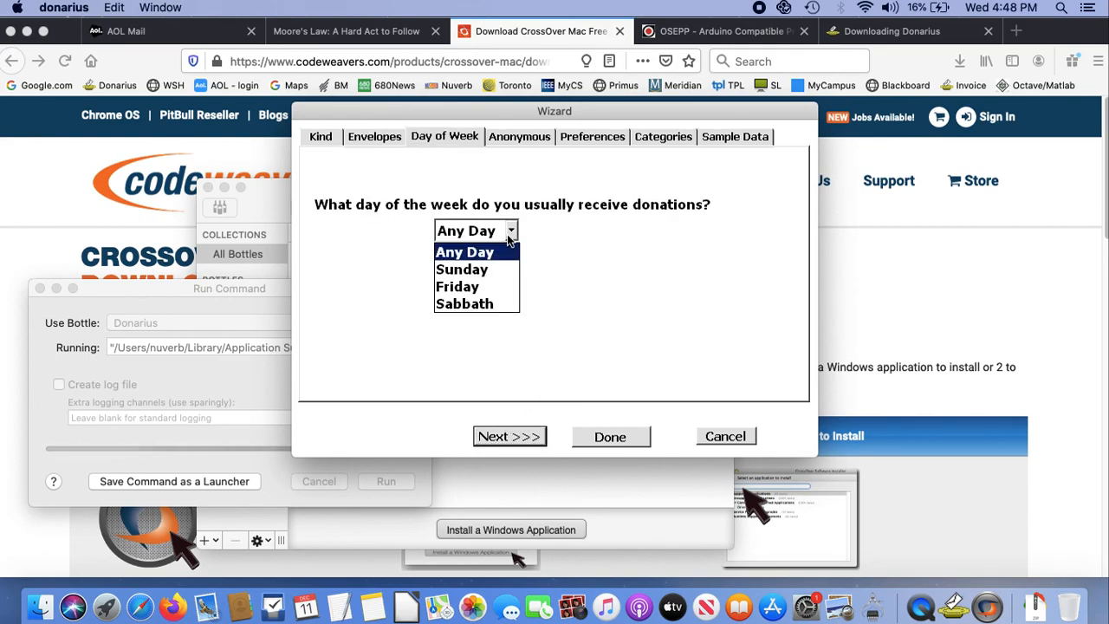
left_click(502, 270)
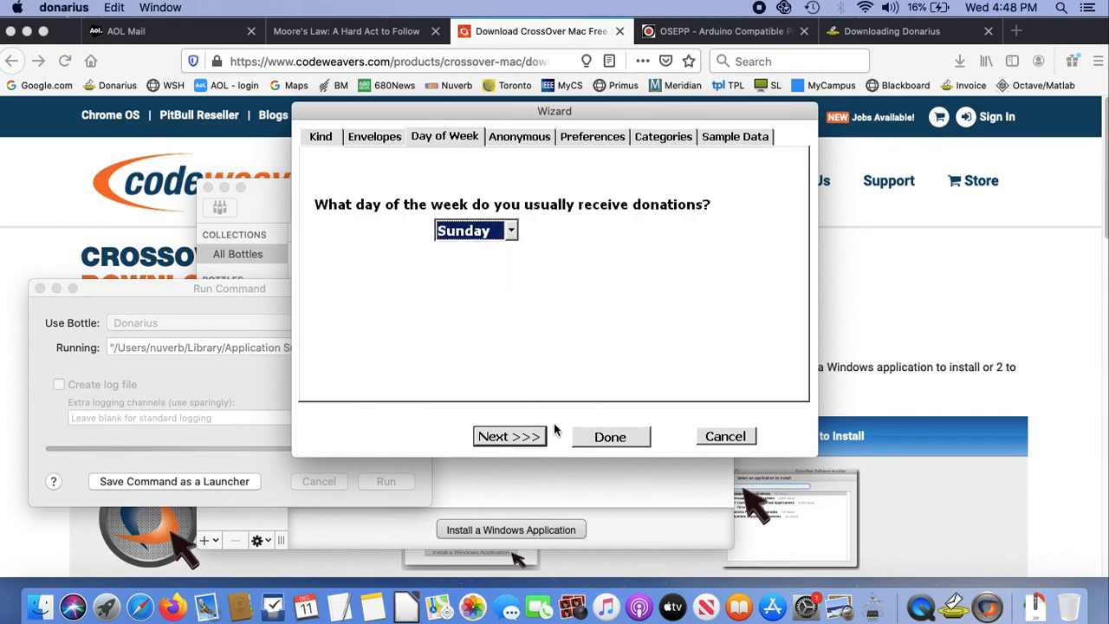
left_click(610, 436)
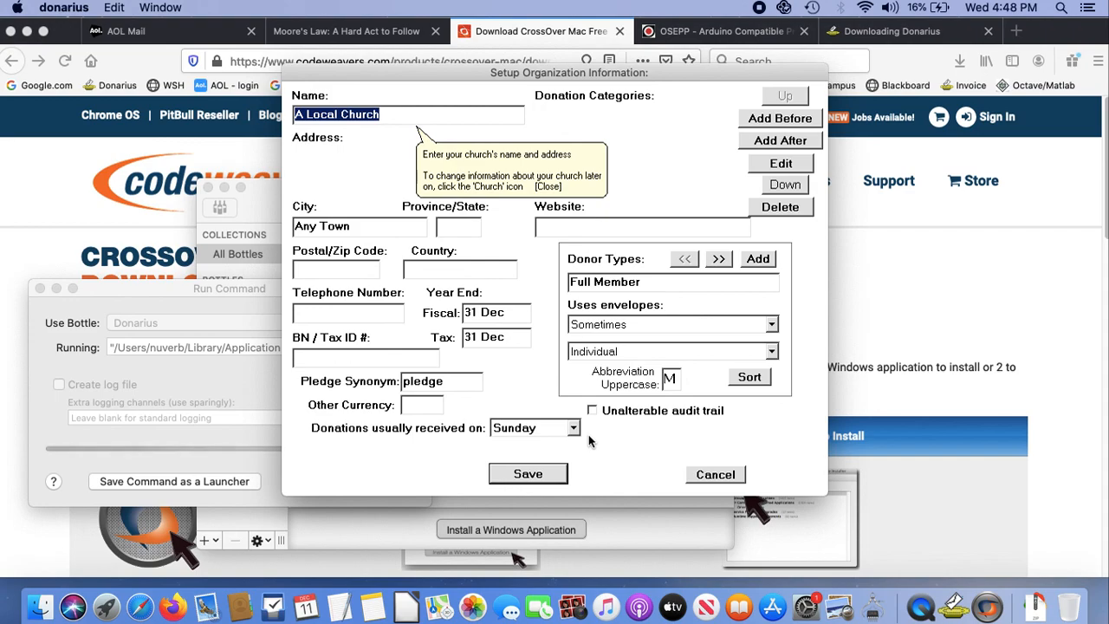
Name the organization "ABC Community Church" and close the name and address tip.
type("ABC ")
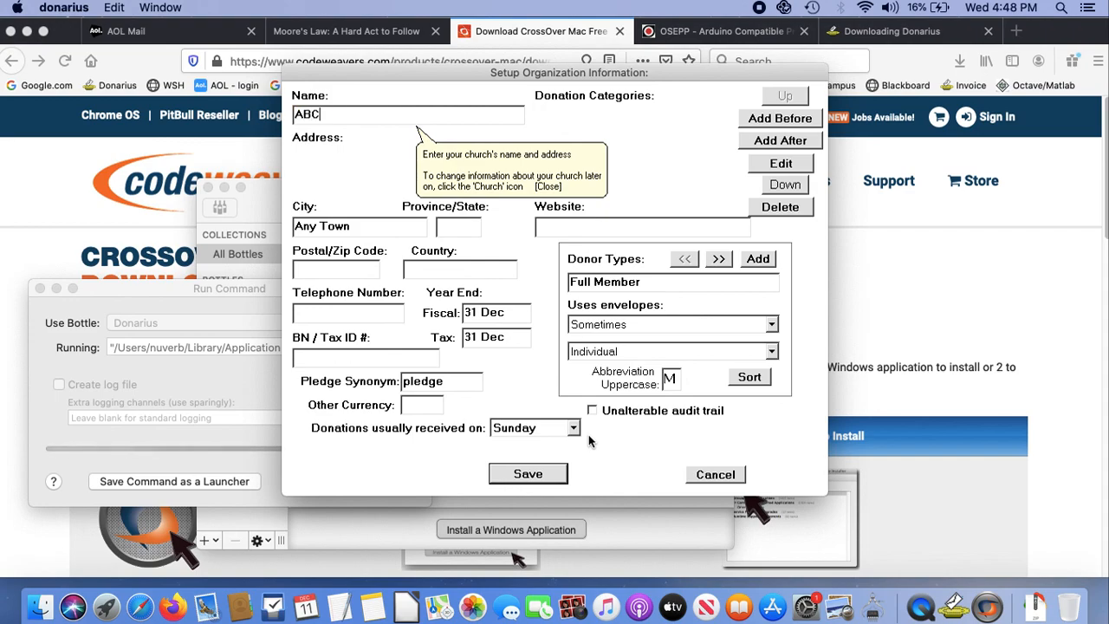
type("Commun")
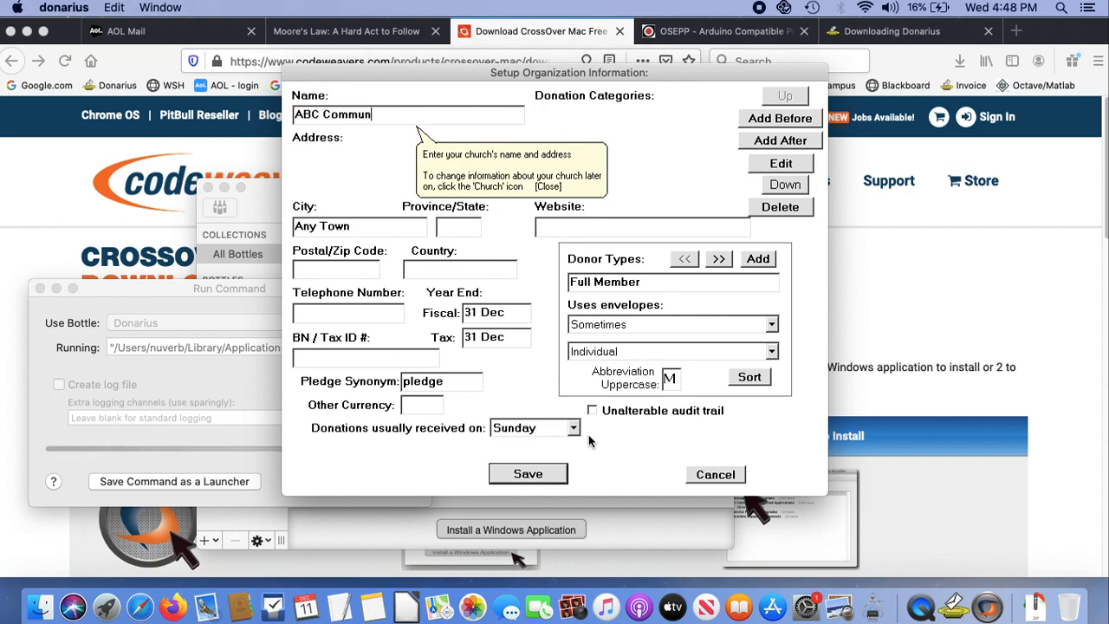
type("ity")
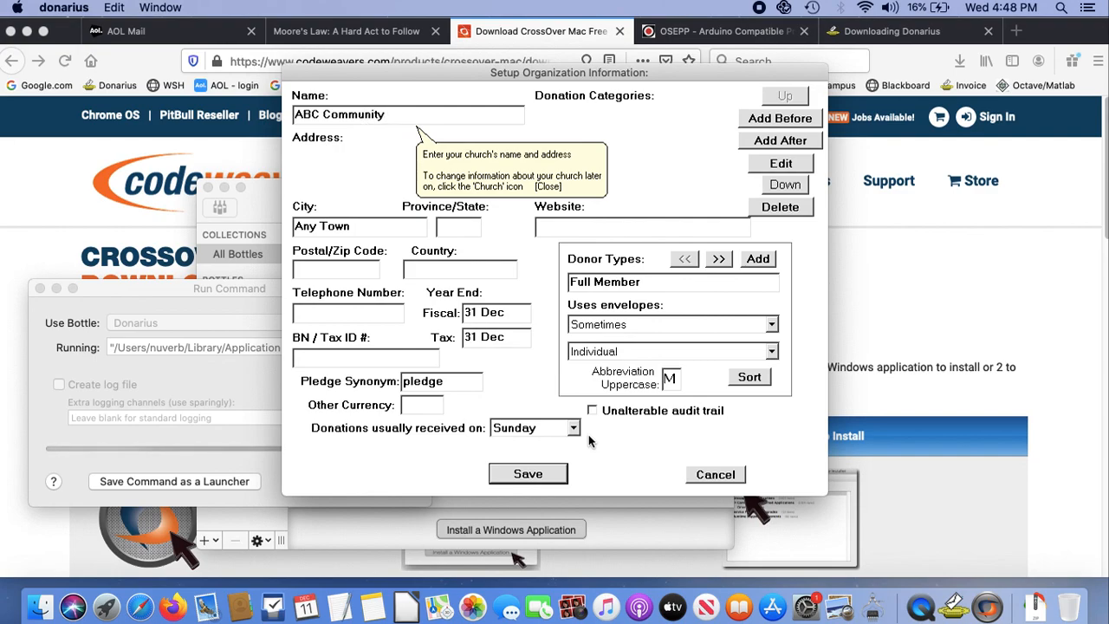
type(" Church")
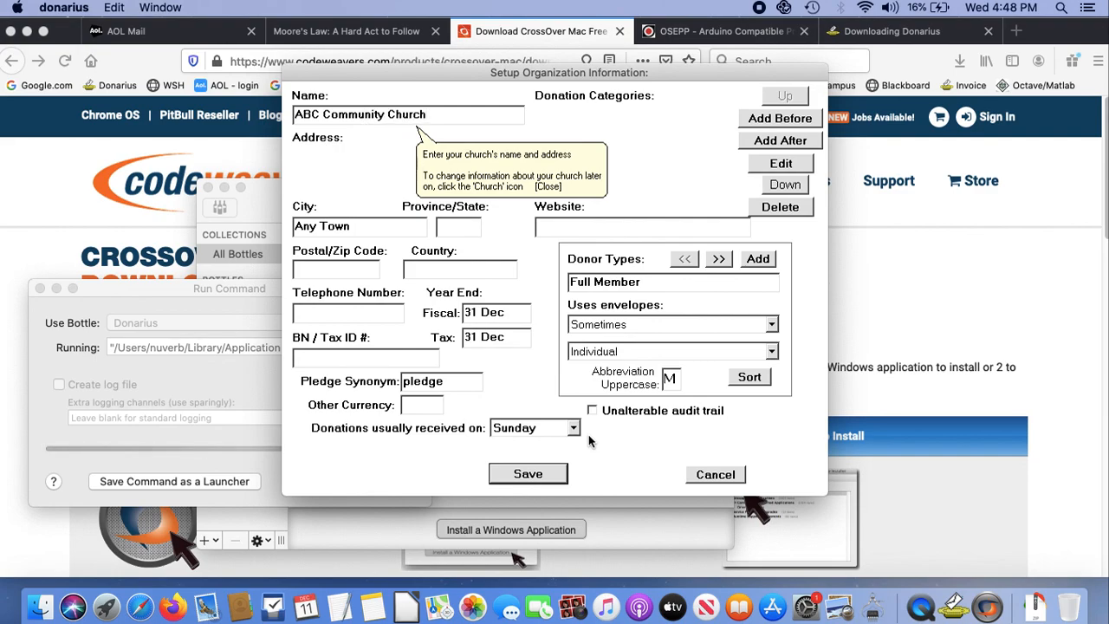
left_click(555, 187)
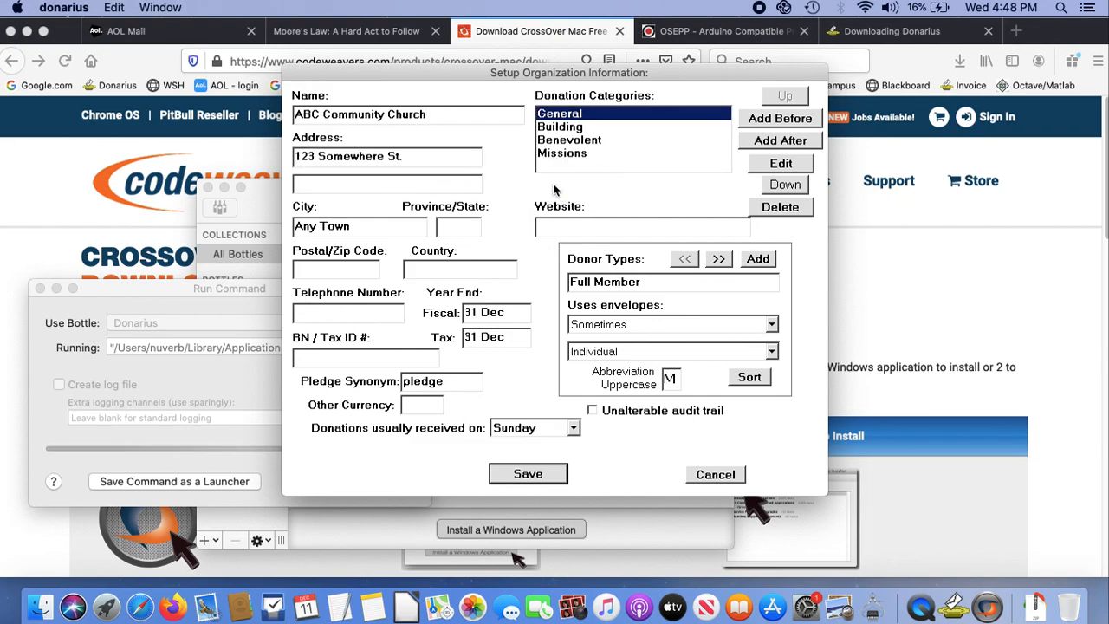
Enter the church's state and zip code and save the organization information.
type("NY")
key("Tab")
type("17001")
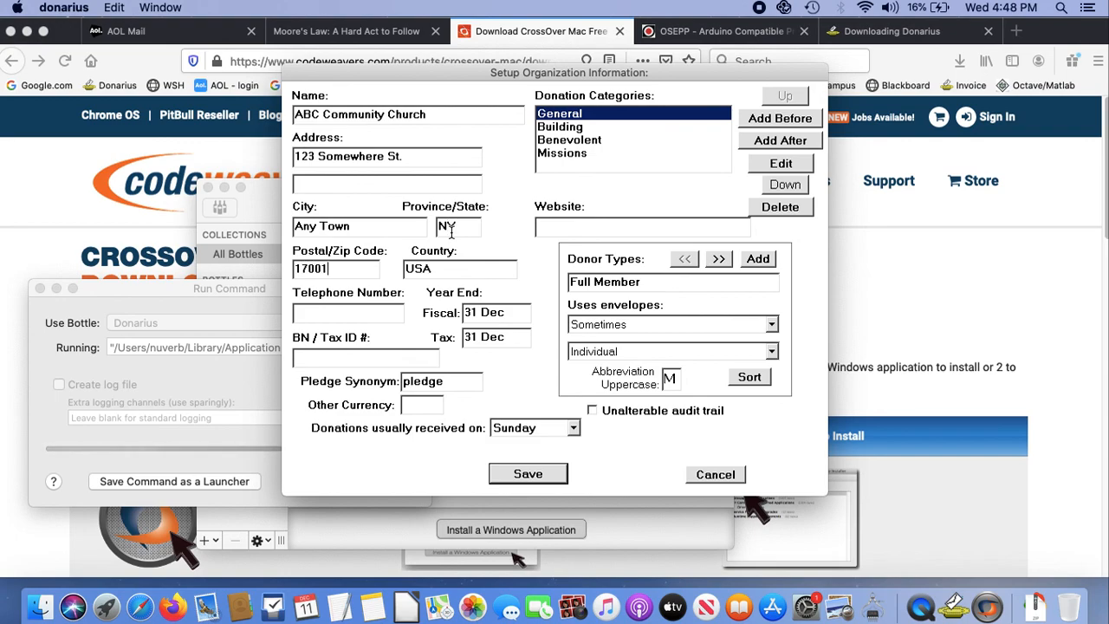
left_click(562, 476)
left_click(563, 478)
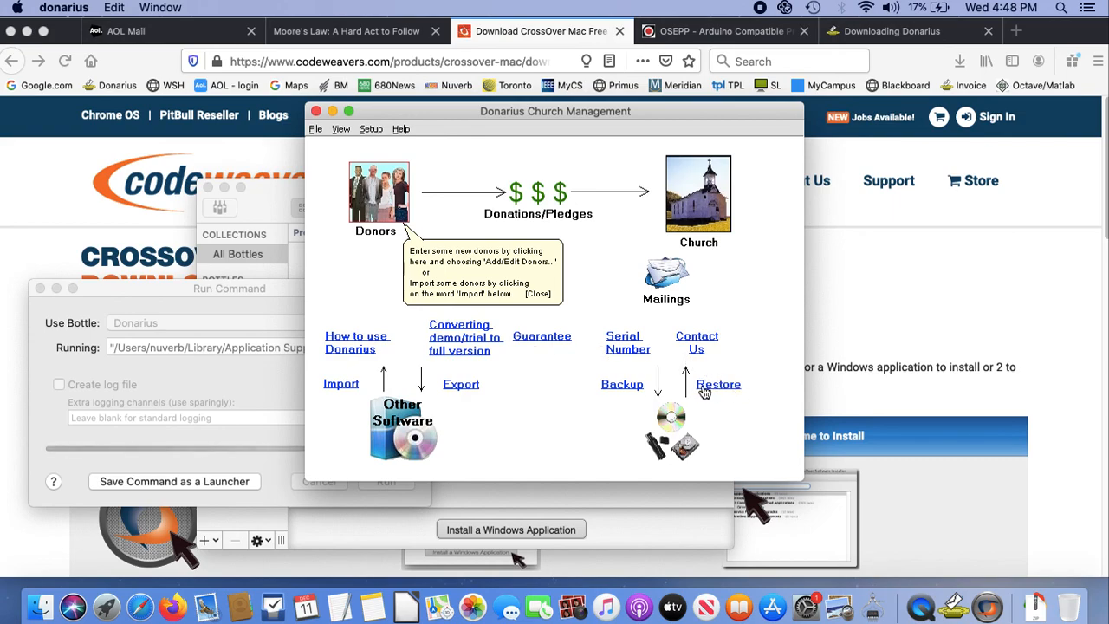
Close the donor entry tip and the Donarius Church Management window.
left_click(538, 294)
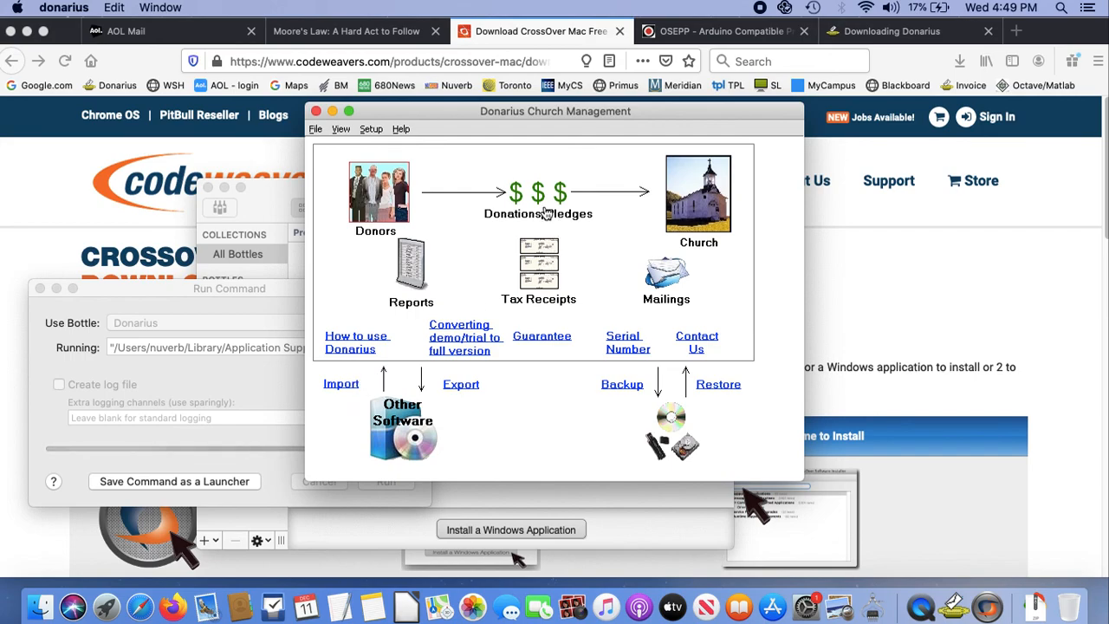
left_click(315, 112)
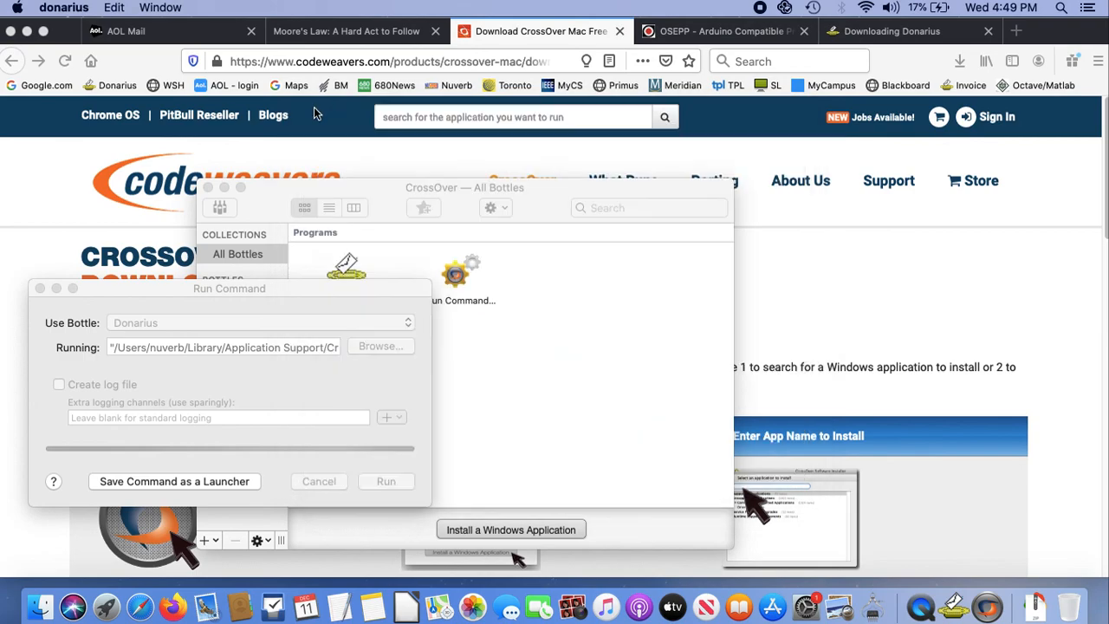
Save the Donarius run command as a launcher and close the Run Command dialog.
left_click(251, 484)
left_click(318, 483)
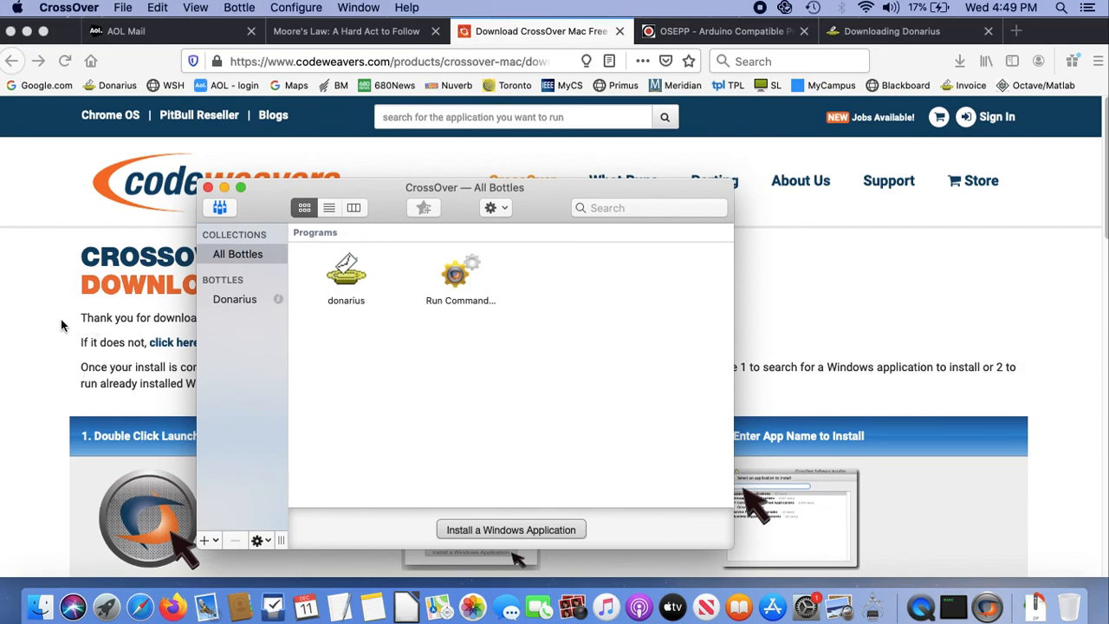
Switch to Firefox, add one CrossOver Mac One Version from the CodeWeavers store to the cart and dismiss the cart notice.
left_click(61, 325)
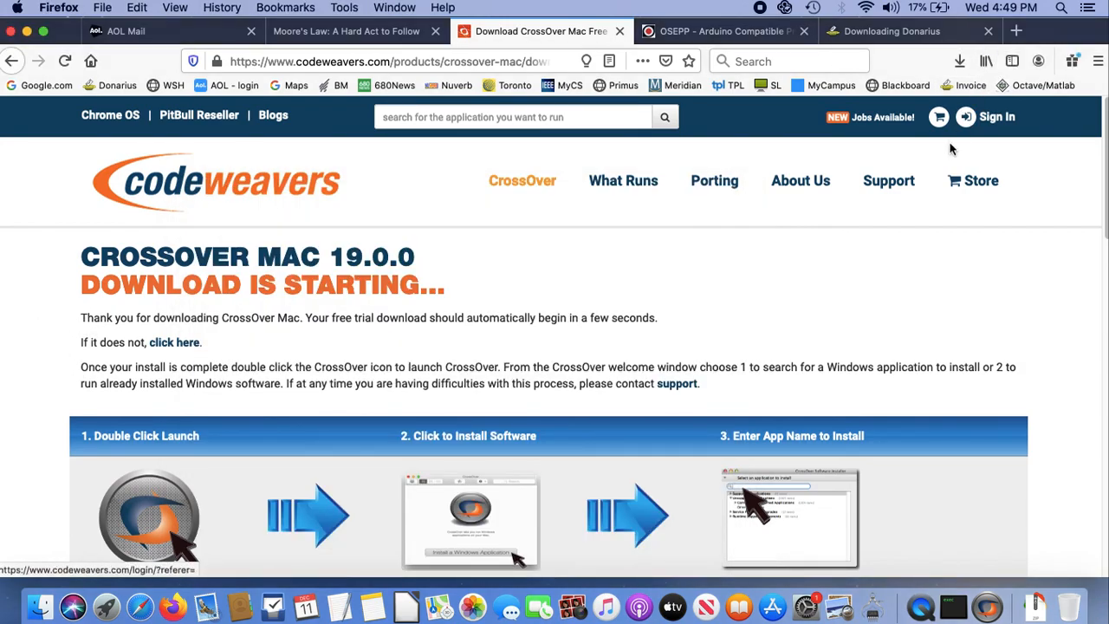
mouse_move(966, 182)
left_click(961, 223)
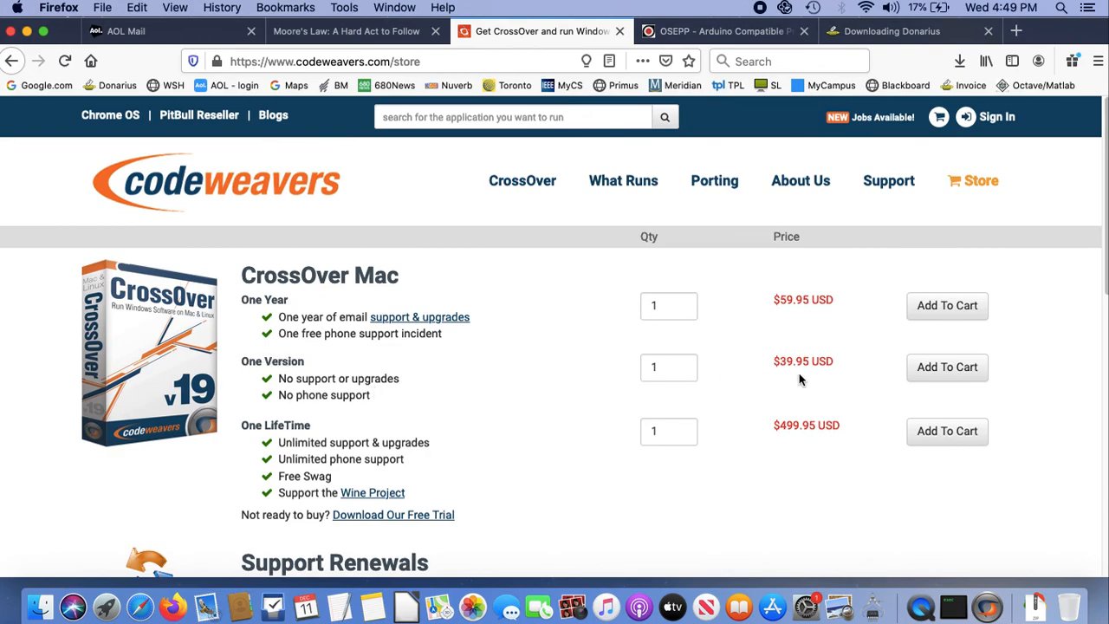
left_click(956, 366)
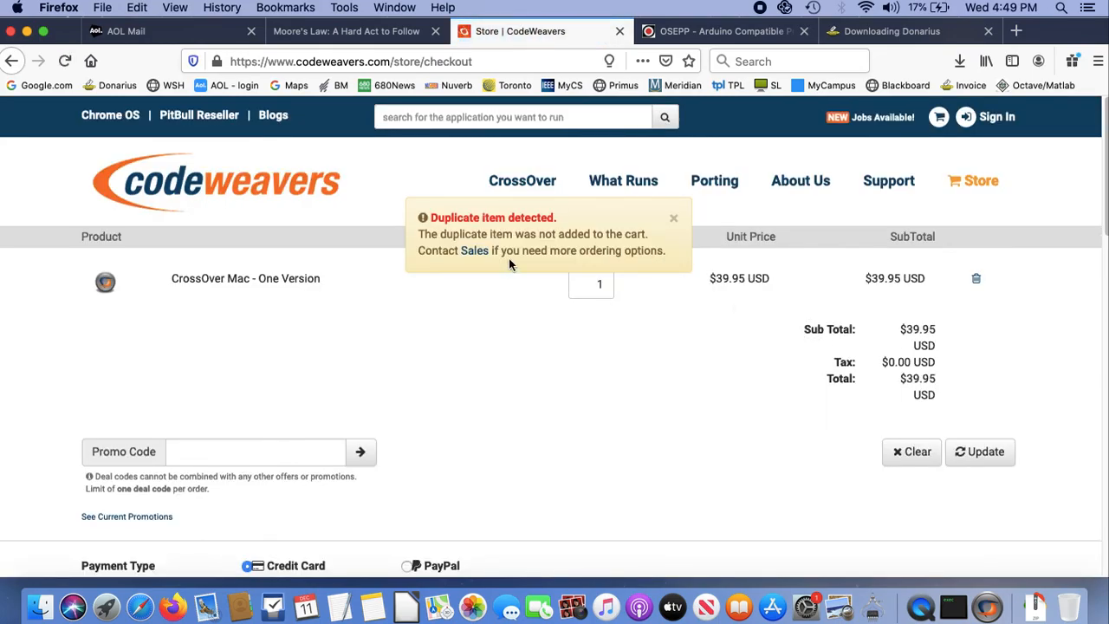
left_click(675, 220)
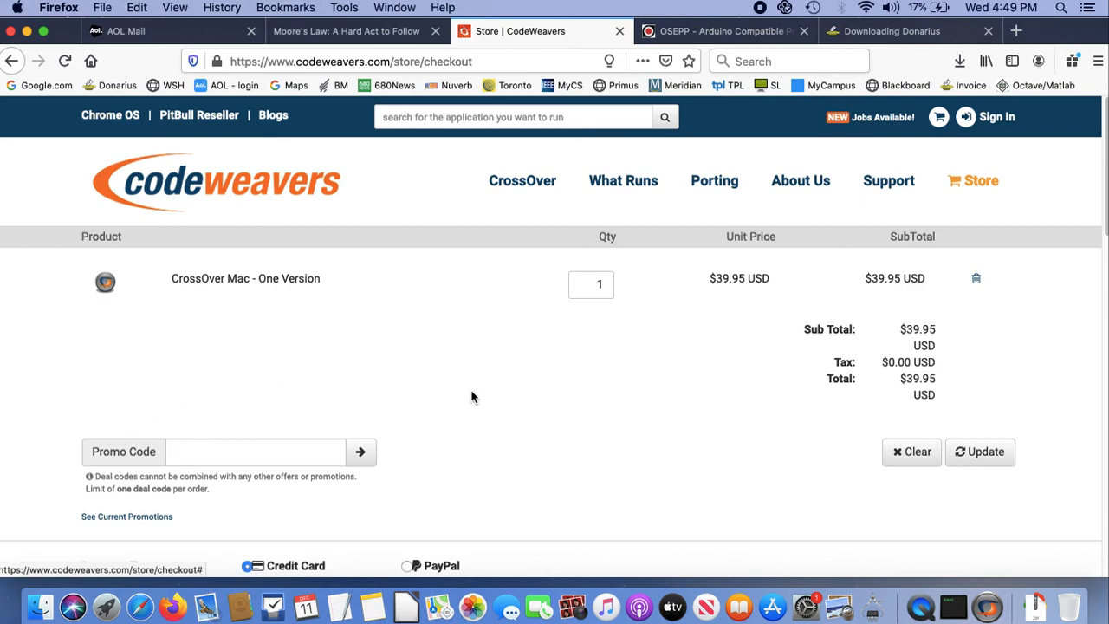
Examine the checkout page's payment type, billing and card detail fields, and return to the cart summary.
scroll(472, 397, "down", 10)
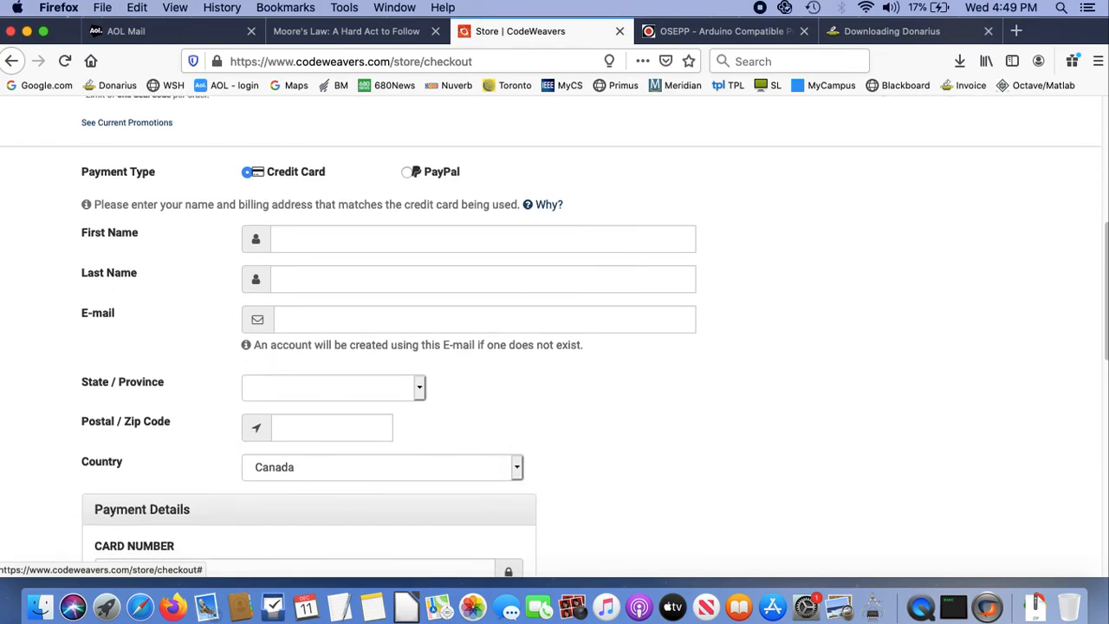
scroll(471, 396, "down", 6)
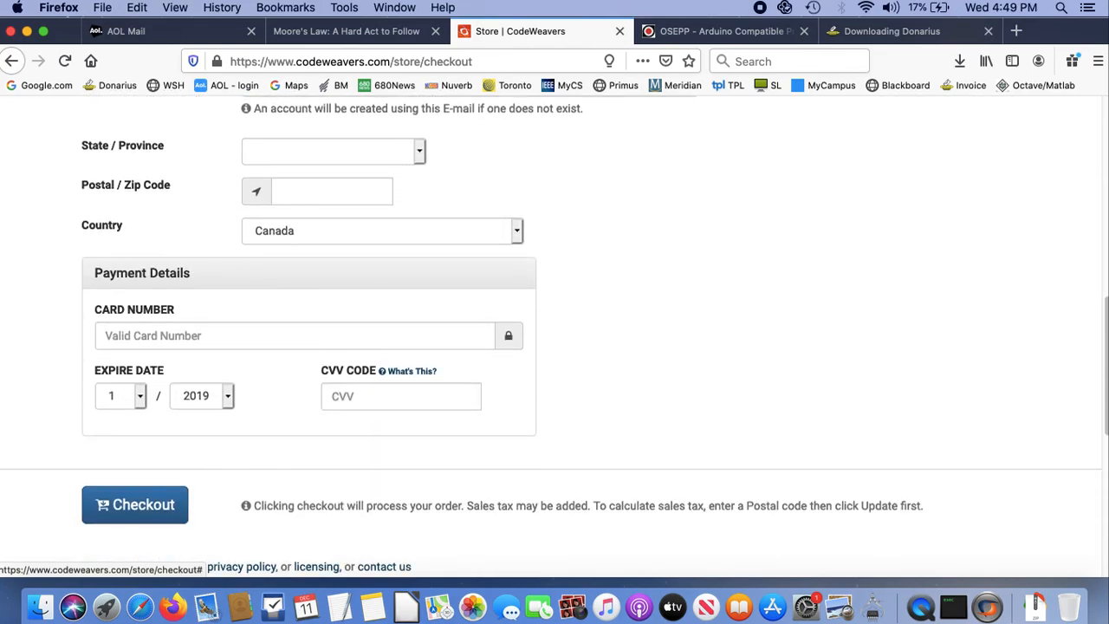
scroll(471, 397, "down", 2)
scroll(472, 397, "up", 2)
scroll(555, 334, "up", 15)
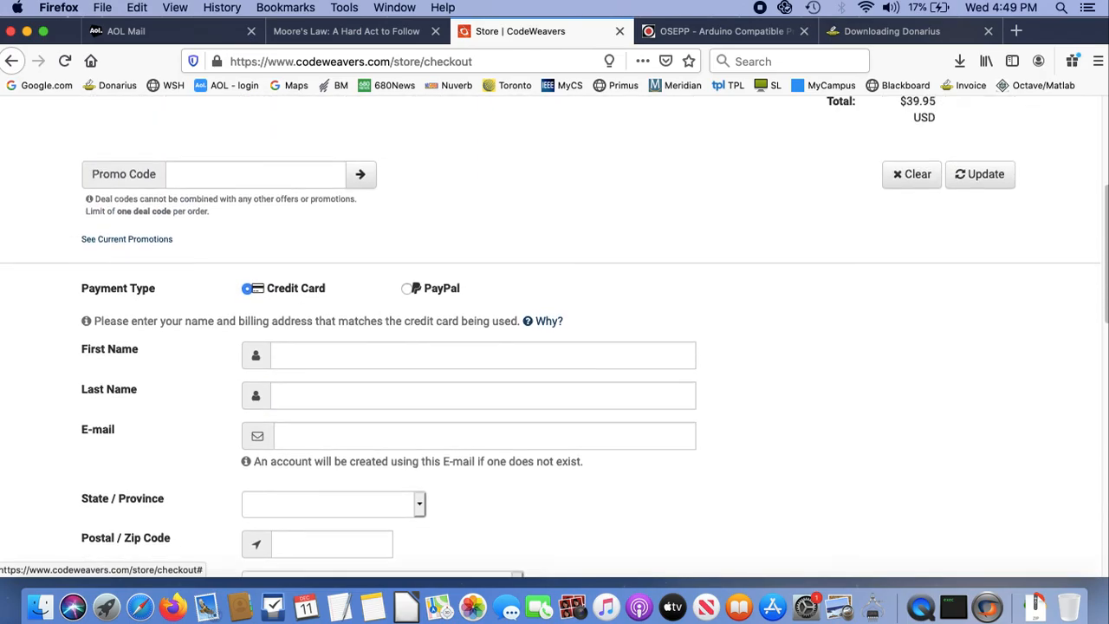
scroll(554, 335, "up", 2)
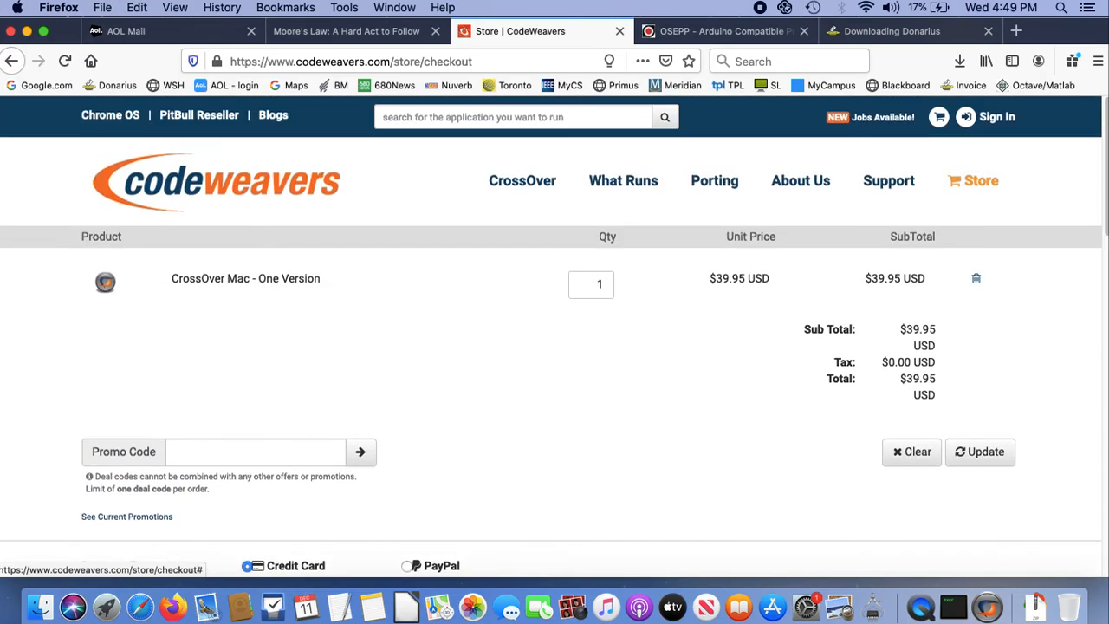